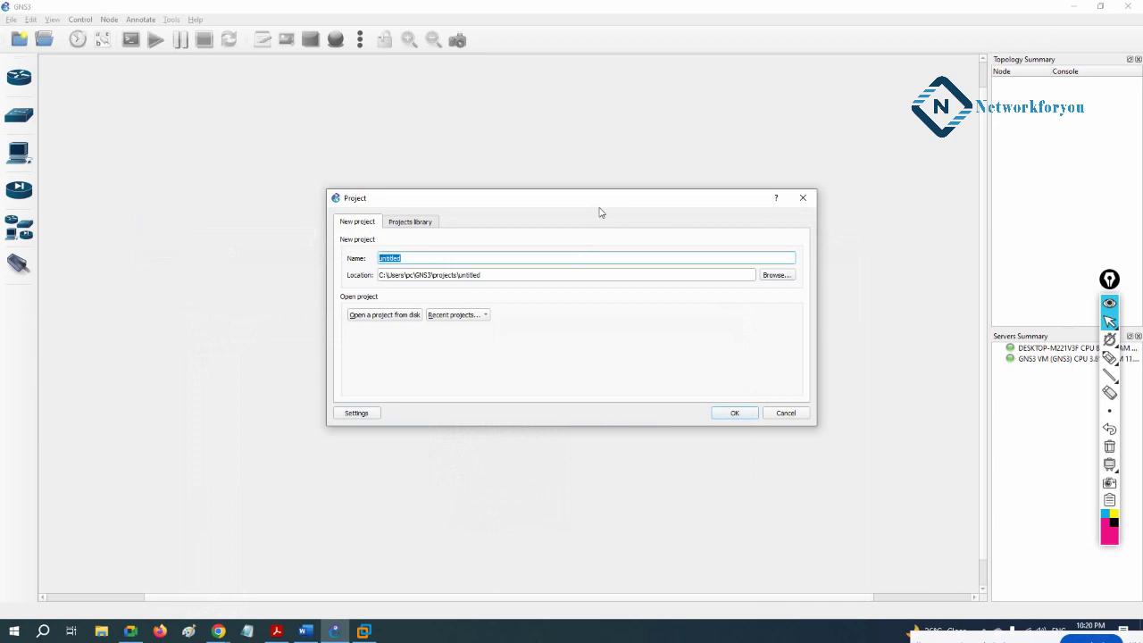
- Create a new project named LACP Lab
type("LACP Lab")
key("Return")
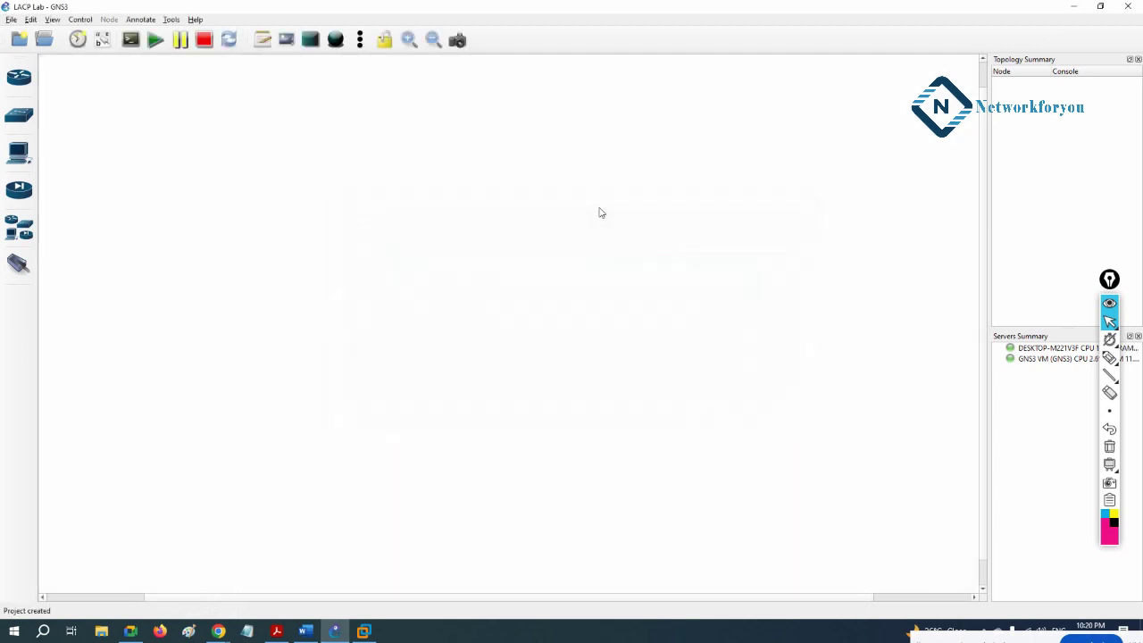
- Add two switches from the SW1 template and arrange them side by side in the canvas's upper-left area
left_click(28, 119)
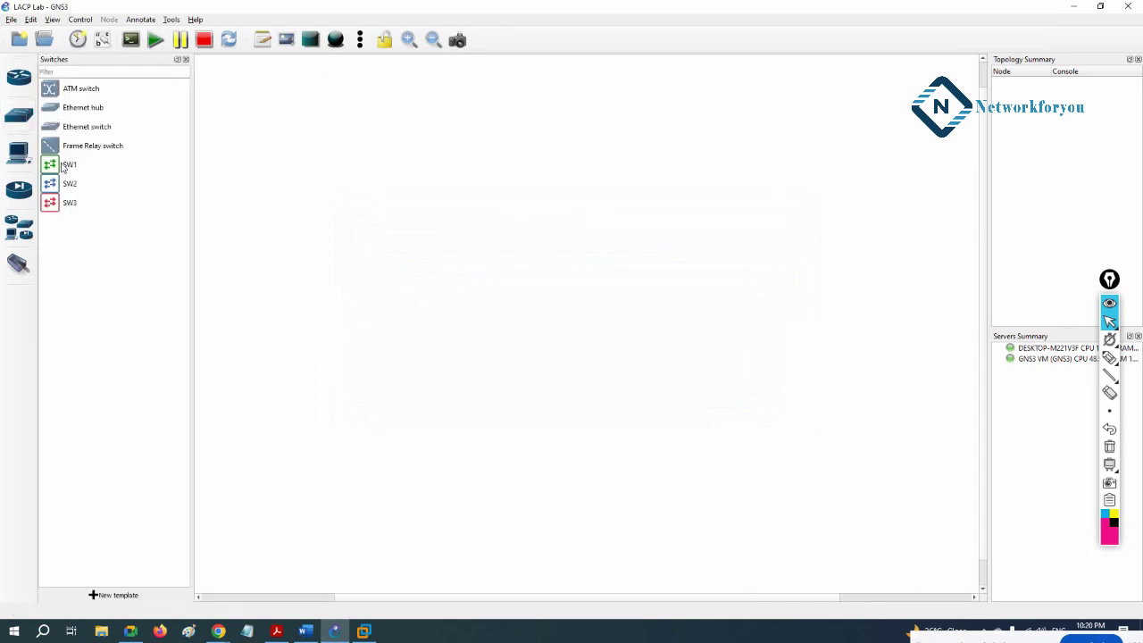
left_click_drag(70, 165, 357, 189)
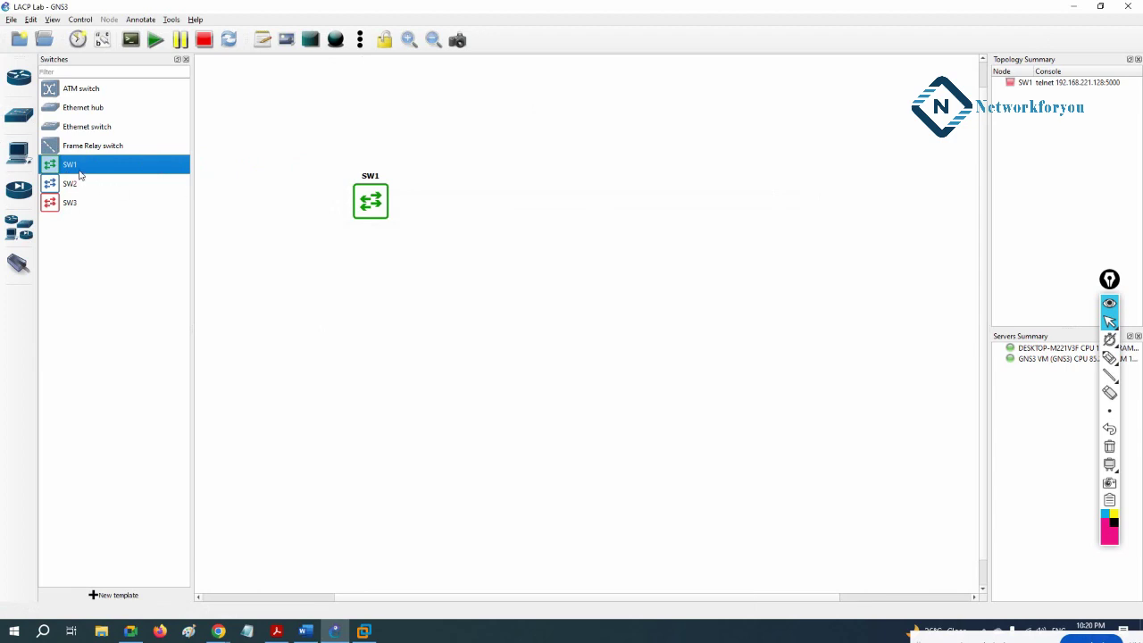
left_click_drag(81, 168, 571, 215)
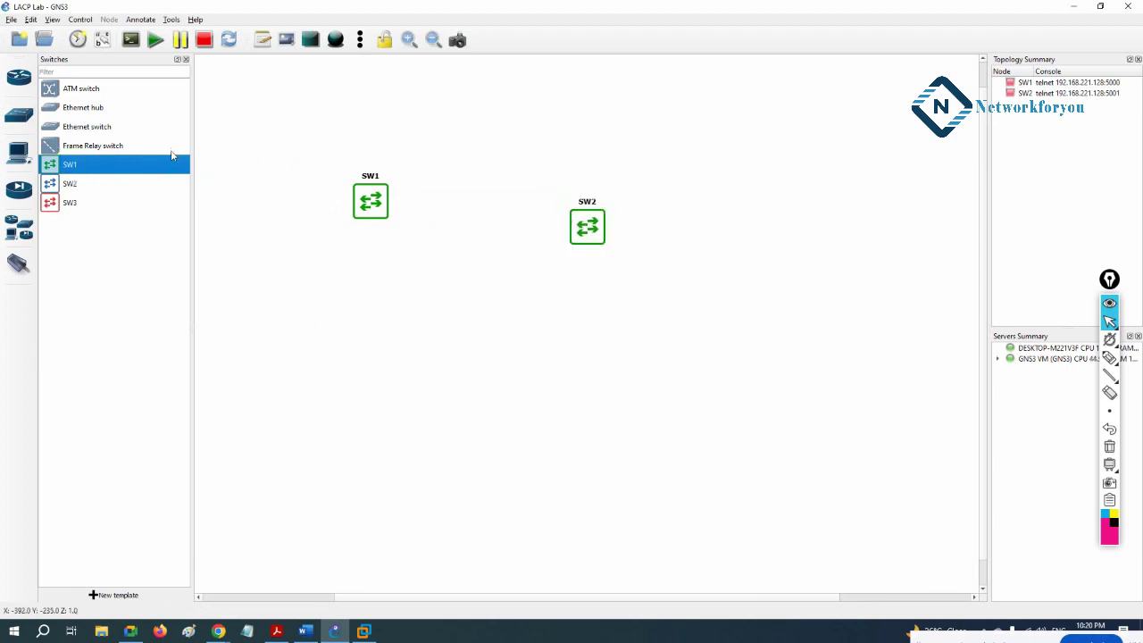
left_click(186, 59)
left_click_drag(291, 208, 146, 138)
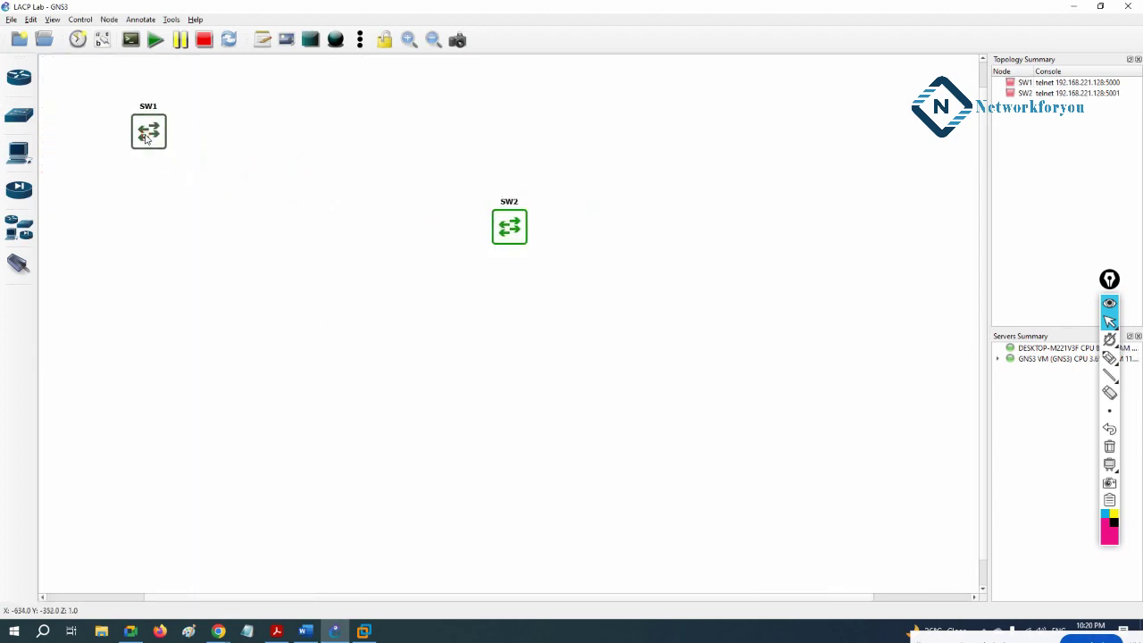
left_click_drag(512, 230, 265, 136)
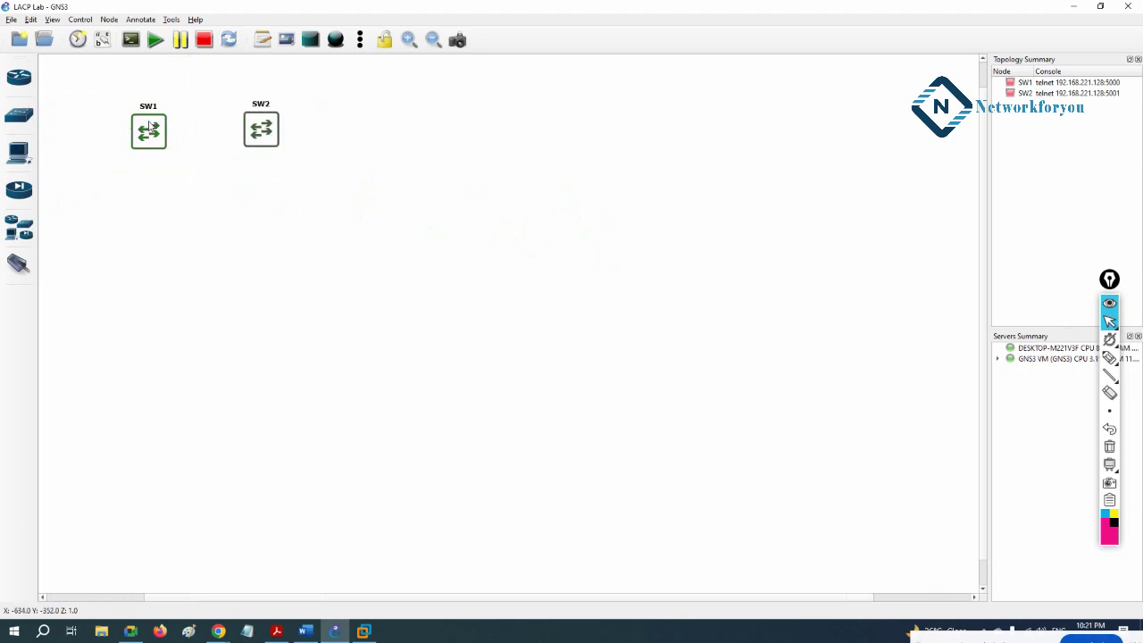
- Start all devices and open the consoles of SW1 and SW2
left_click(155, 39)
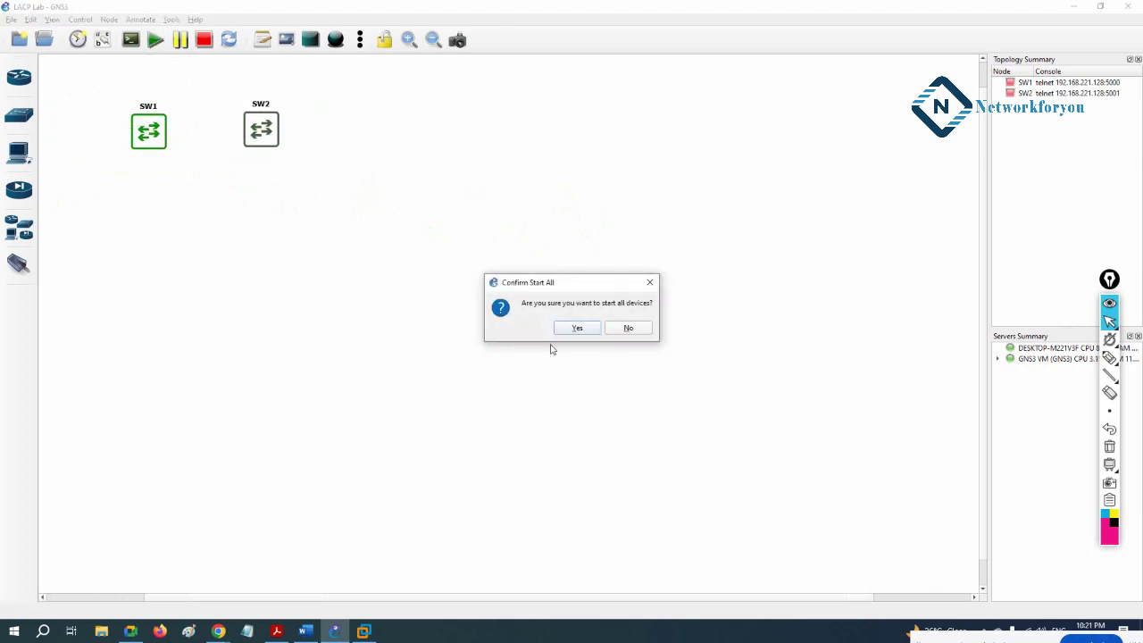
left_click(577, 328)
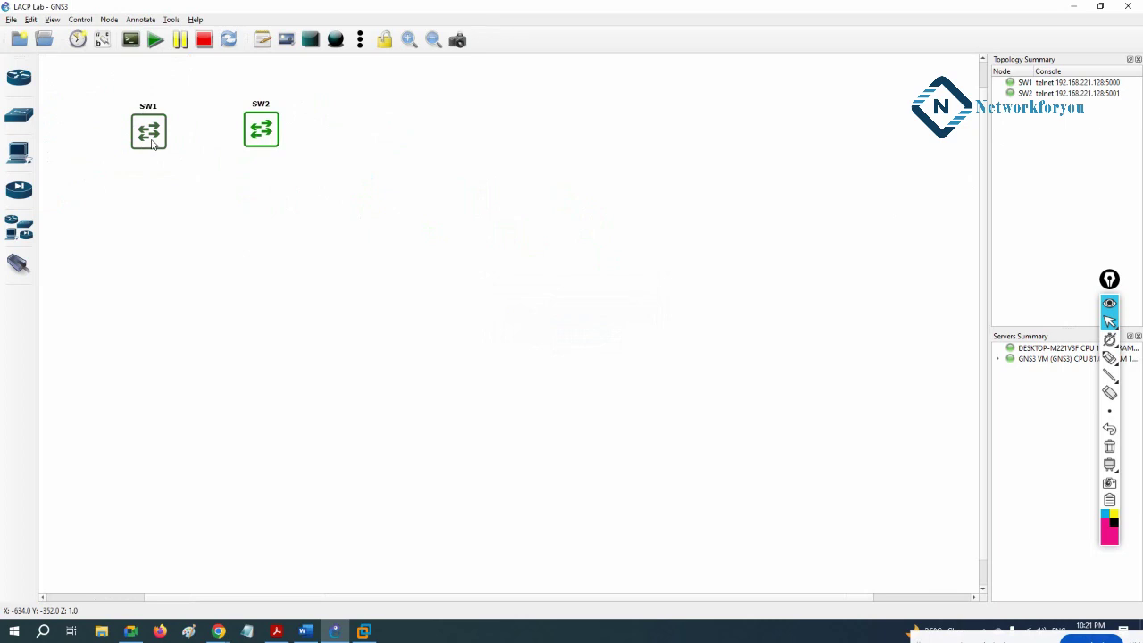
right_click(152, 144)
left_click(175, 159)
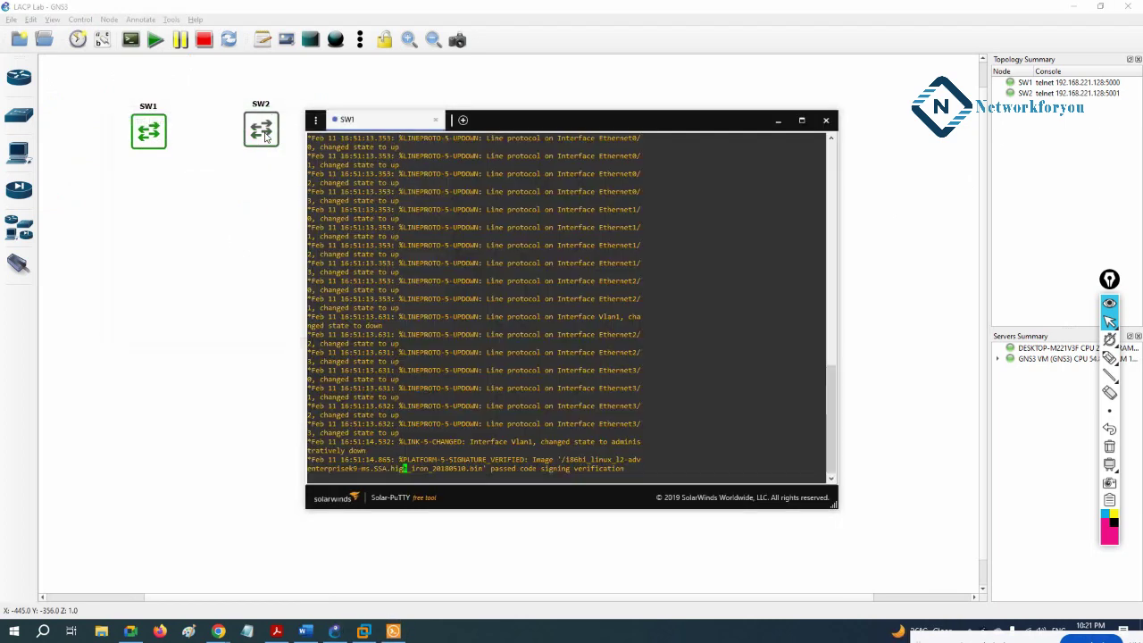
right_click(266, 135)
left_click(292, 154)
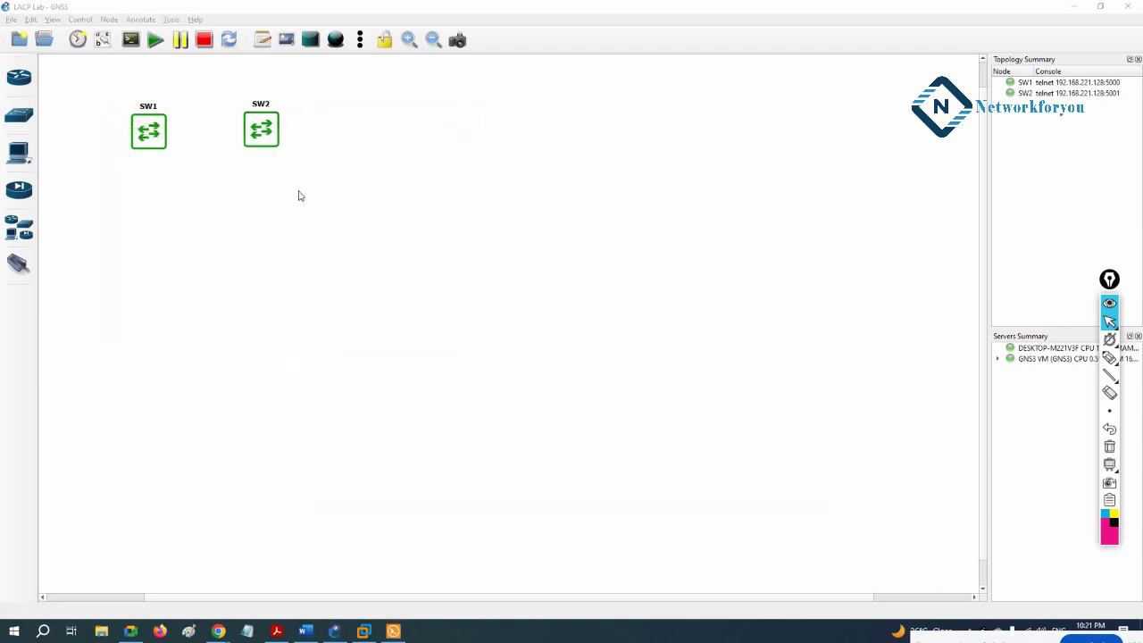
- Link SW1 to SW2 with two cables, Ethernet0/0 to Ethernet0/0 and Ethernet0/1 to Ethernet0/1
left_click(22, 267)
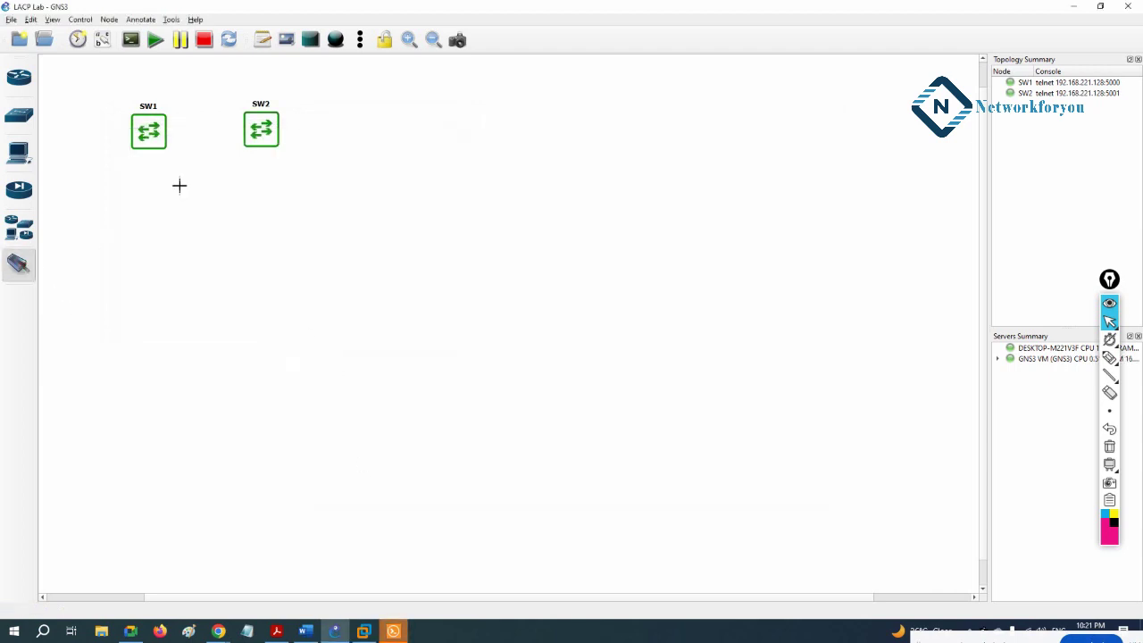
left_click(163, 126)
left_click(168, 130)
left_click(256, 132)
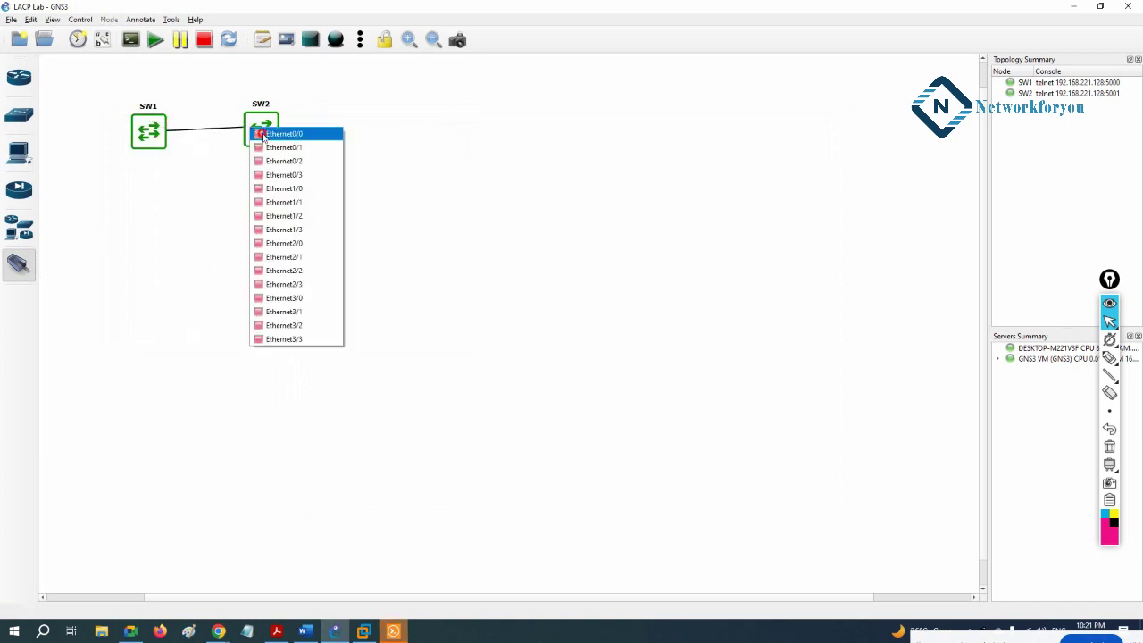
left_click(262, 134)
left_click(161, 139)
left_click(184, 160)
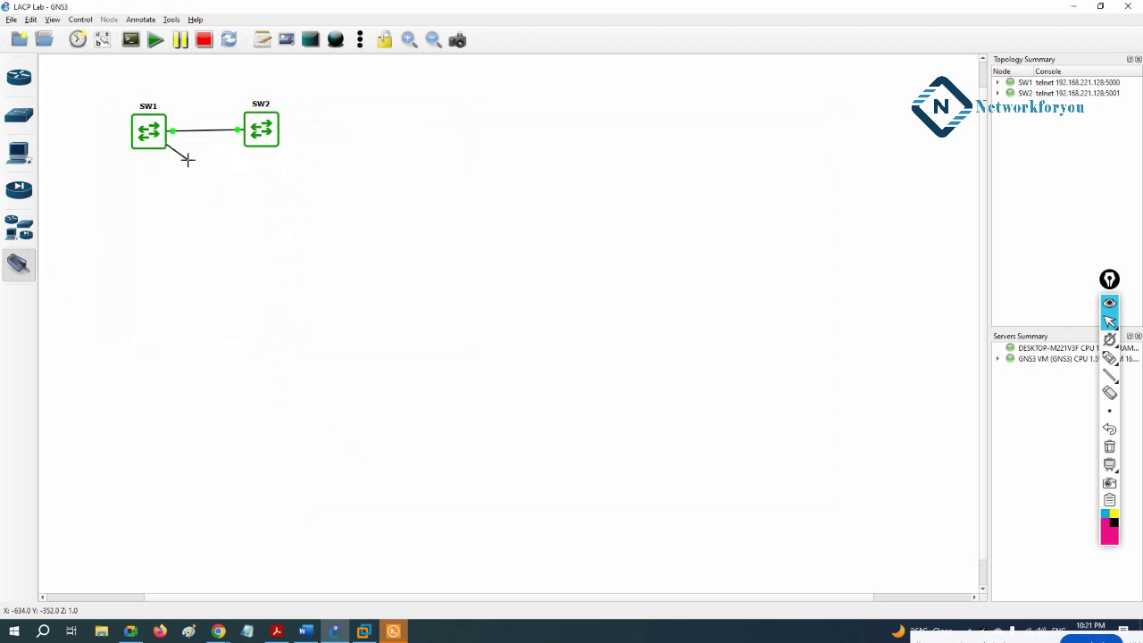
left_click(257, 138)
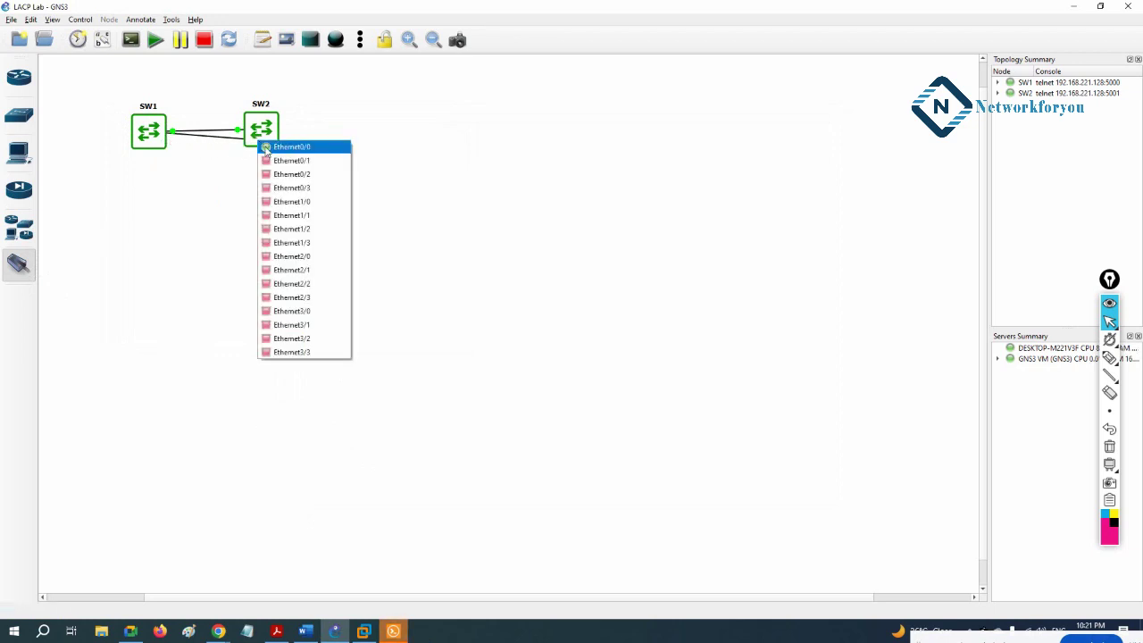
left_click(268, 159)
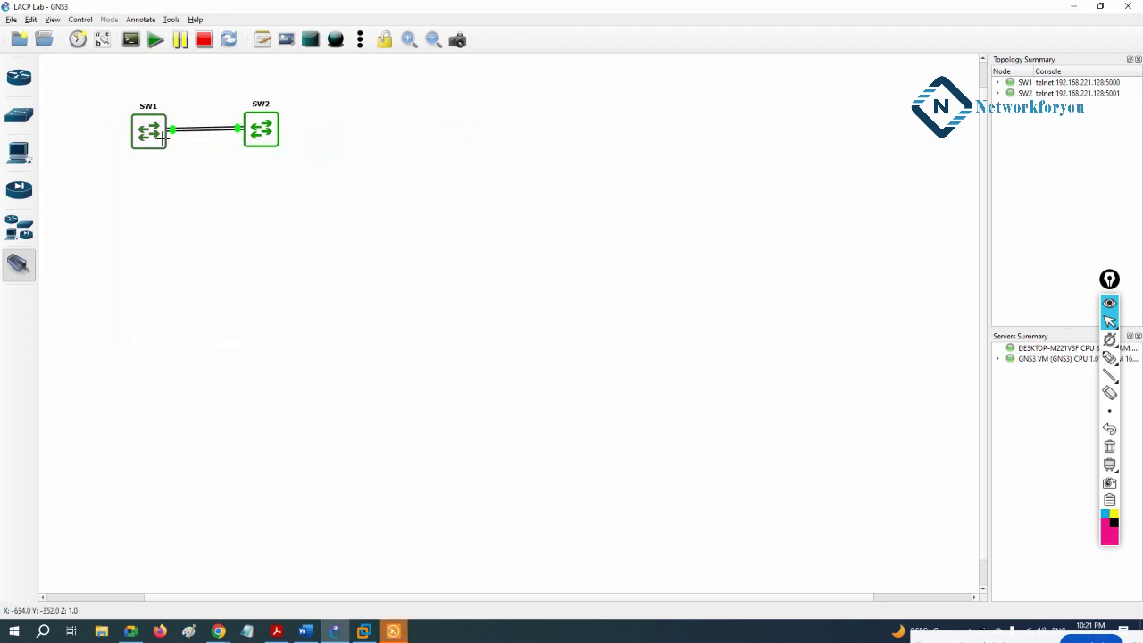
- Add two more SW1-to-SW2 cables, Ethernet0/2 to Ethernet0/2 and Ethernet0/3 to Ethernet0/3, and finish linking
left_click(162, 139)
left_click(200, 171)
left_click(256, 139)
left_click(271, 170)
left_click(162, 141)
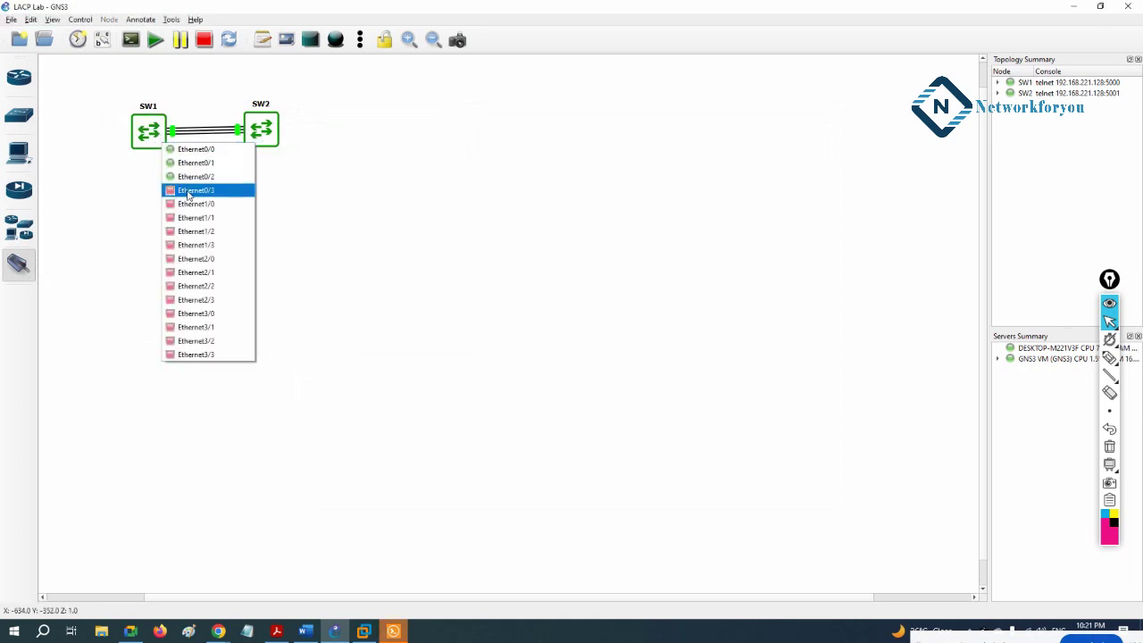
left_click(190, 190)
left_click(254, 142)
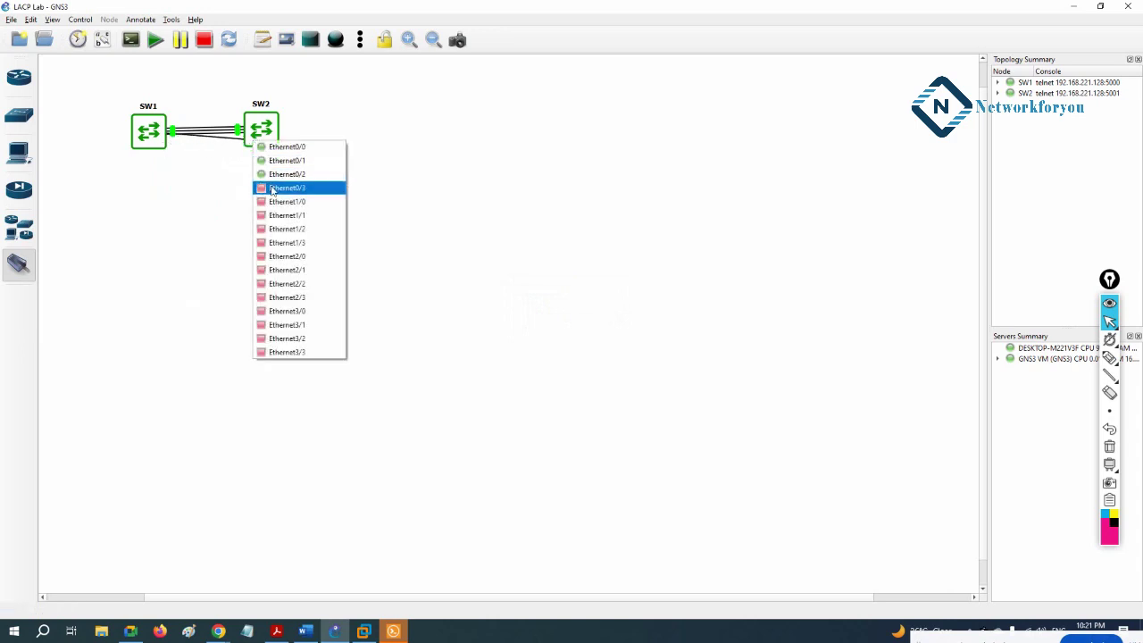
left_click(268, 188)
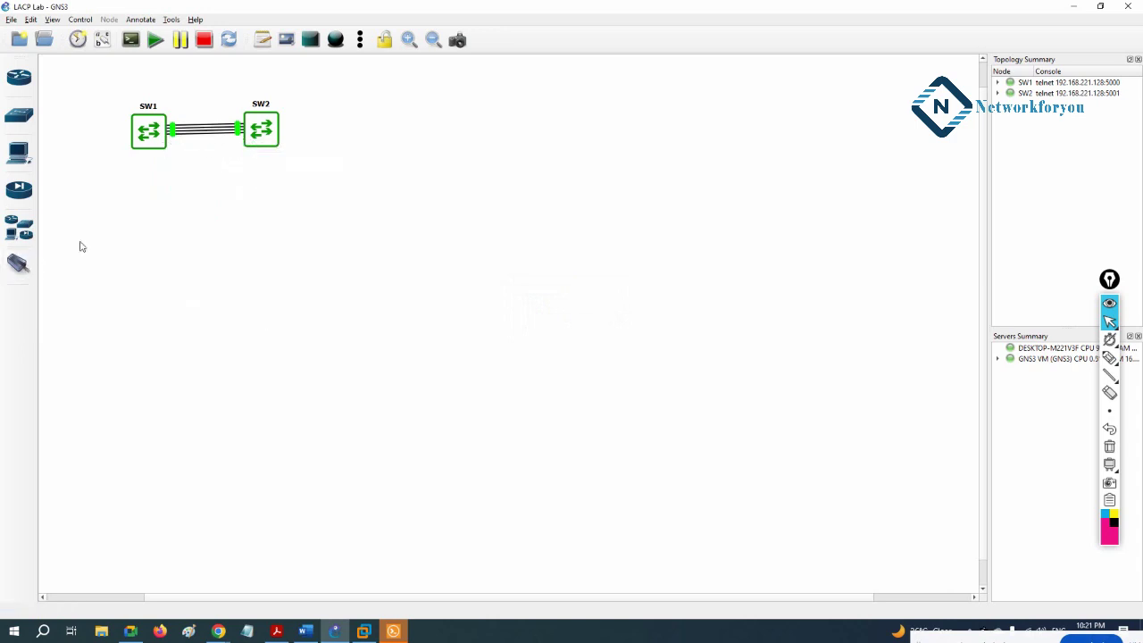
- Level and spread the two switches apart, and shift both together closer to the canvas's upper-left corner
left_click_drag(152, 131, 134, 131)
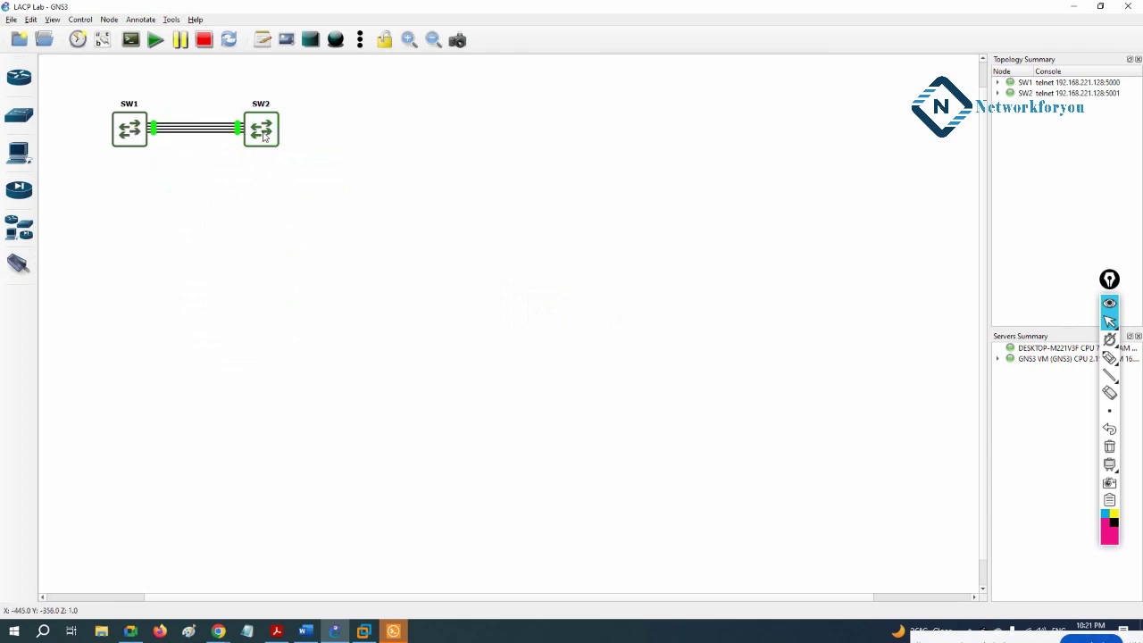
left_click_drag(264, 136, 289, 137)
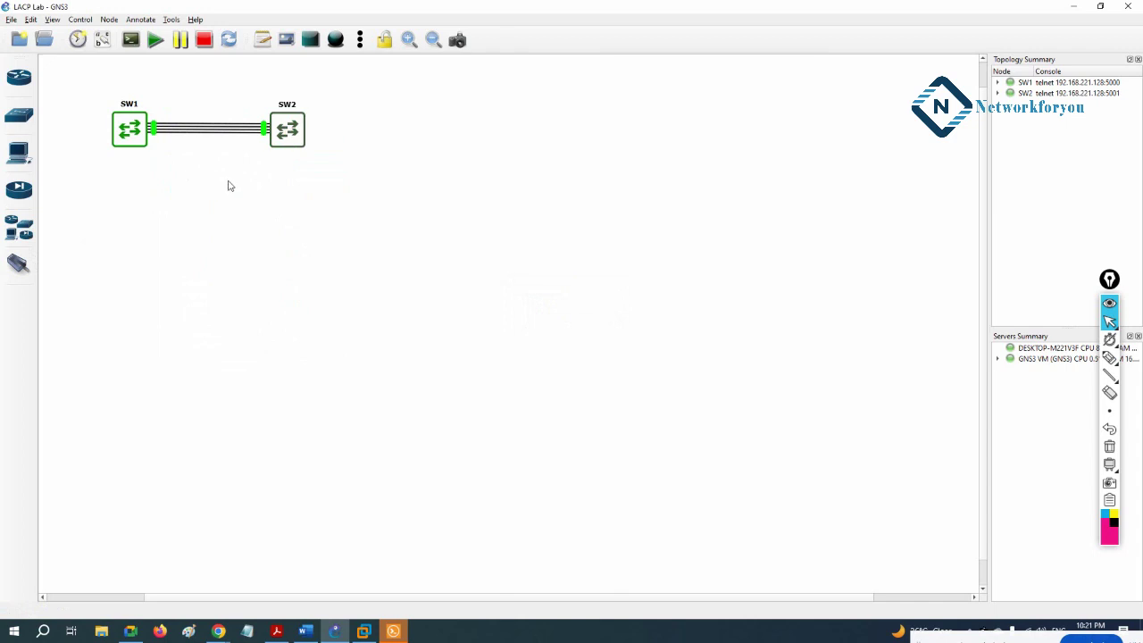
left_click_drag(77, 70, 435, 199)
left_click_drag(290, 132, 273, 114)
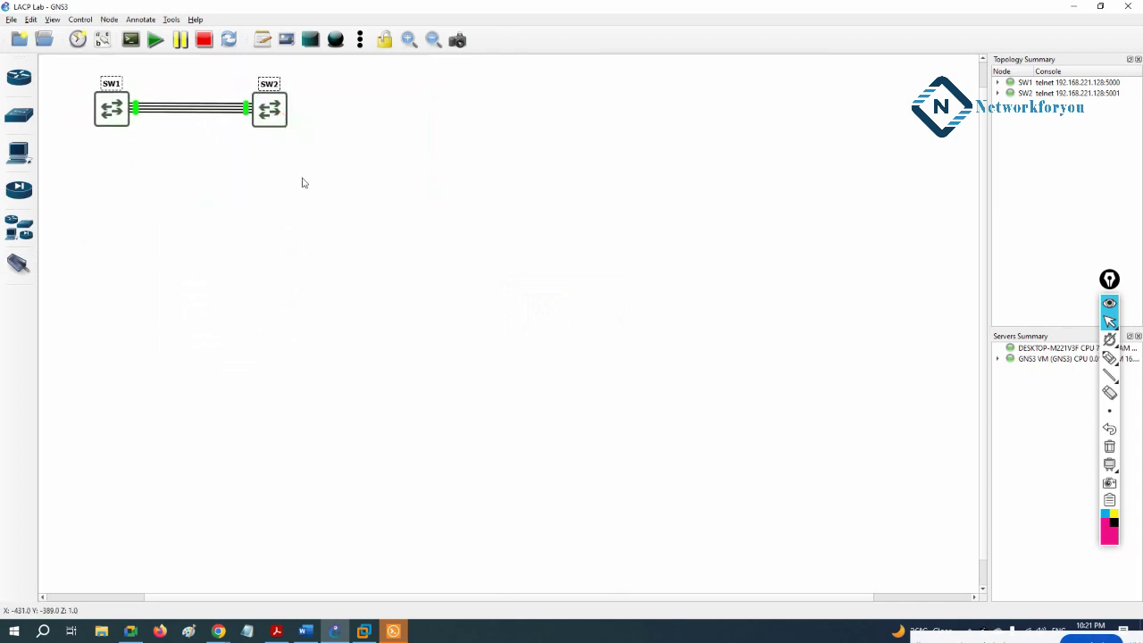
left_click(303, 183)
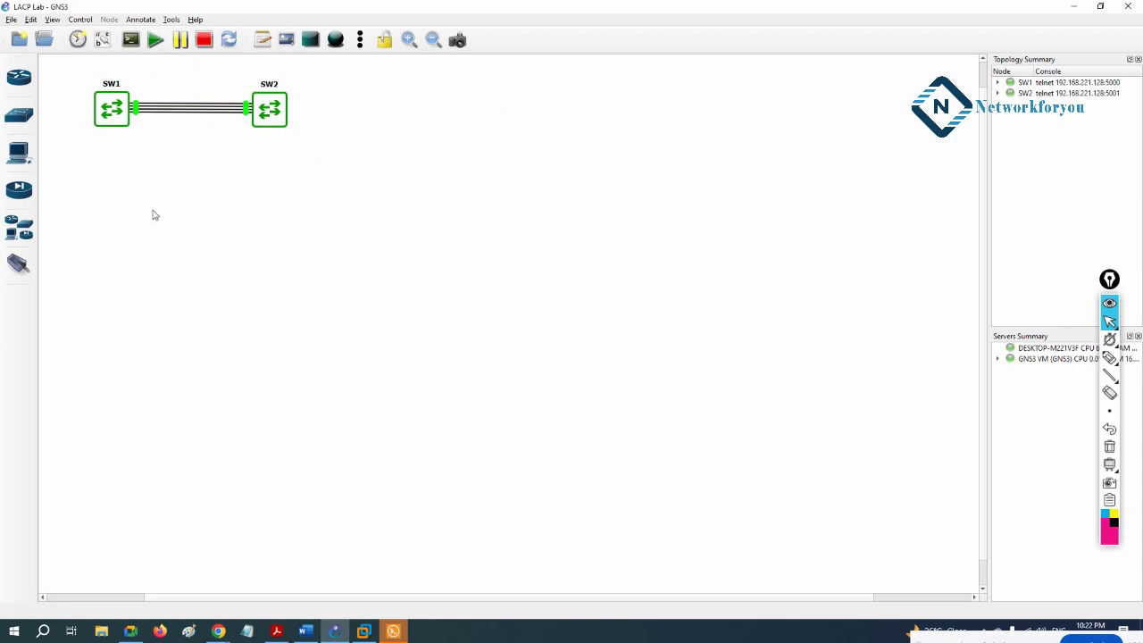
- Show the interface labels and spread the overlapping e0/0 to e0/3 labels around the links beside SW1 and SW2
left_click(101, 41)
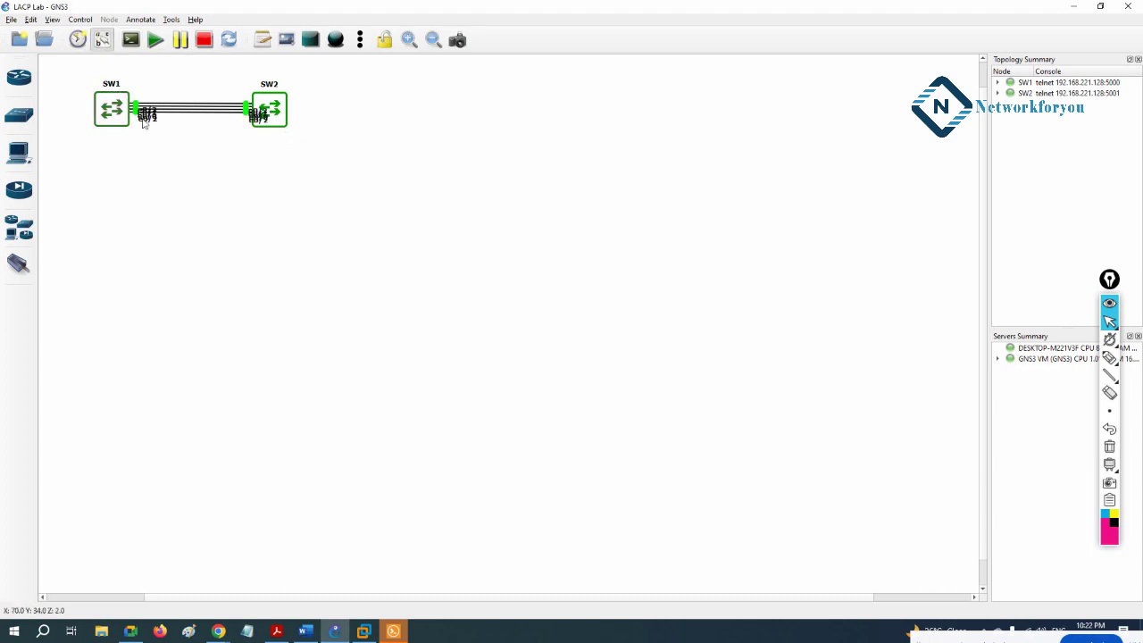
left_click_drag(146, 116, 146, 72)
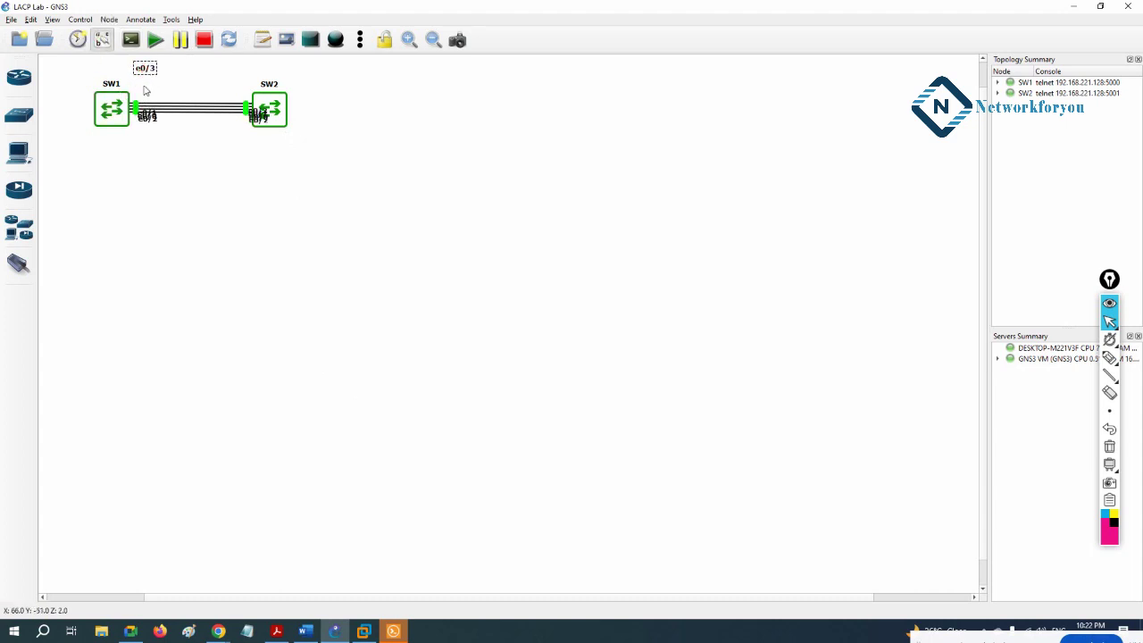
mouse_move(146, 115)
left_mouse_down()
mouse_move(145, 79)
mouse_move(148, 134)
left_mouse_up()
left_click(147, 117)
left_click_drag(257, 113, 245, 66)
left_click_drag(252, 114, 237, 79)
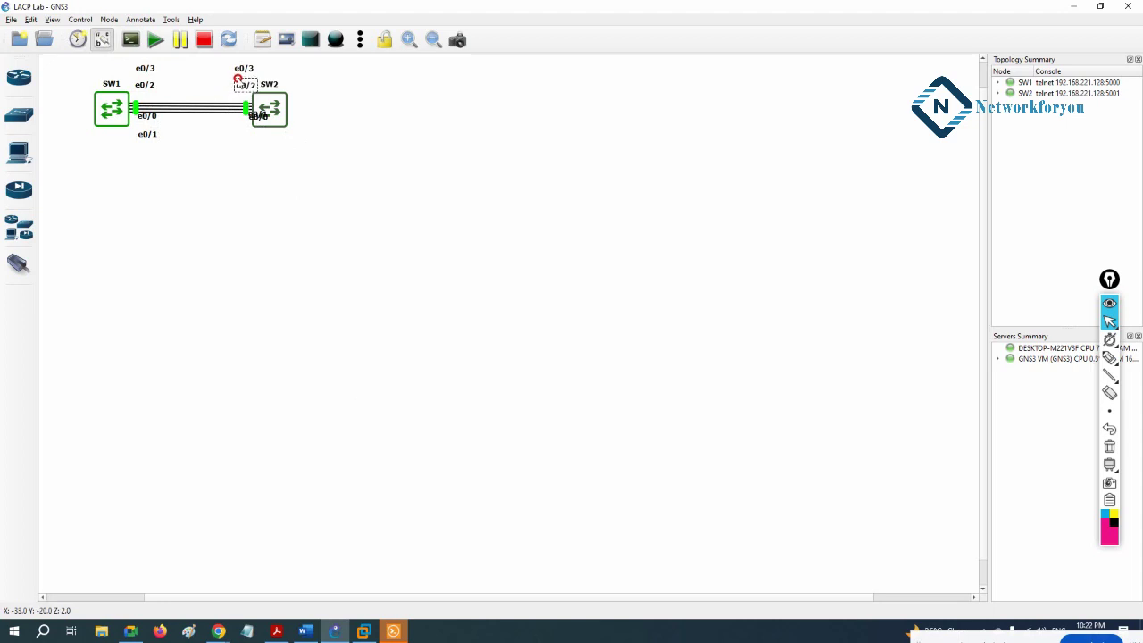
mouse_move(254, 119)
left_mouse_down()
mouse_move(240, 144)
mouse_move(233, 125)
left_mouse_up()
mouse_move(257, 109)
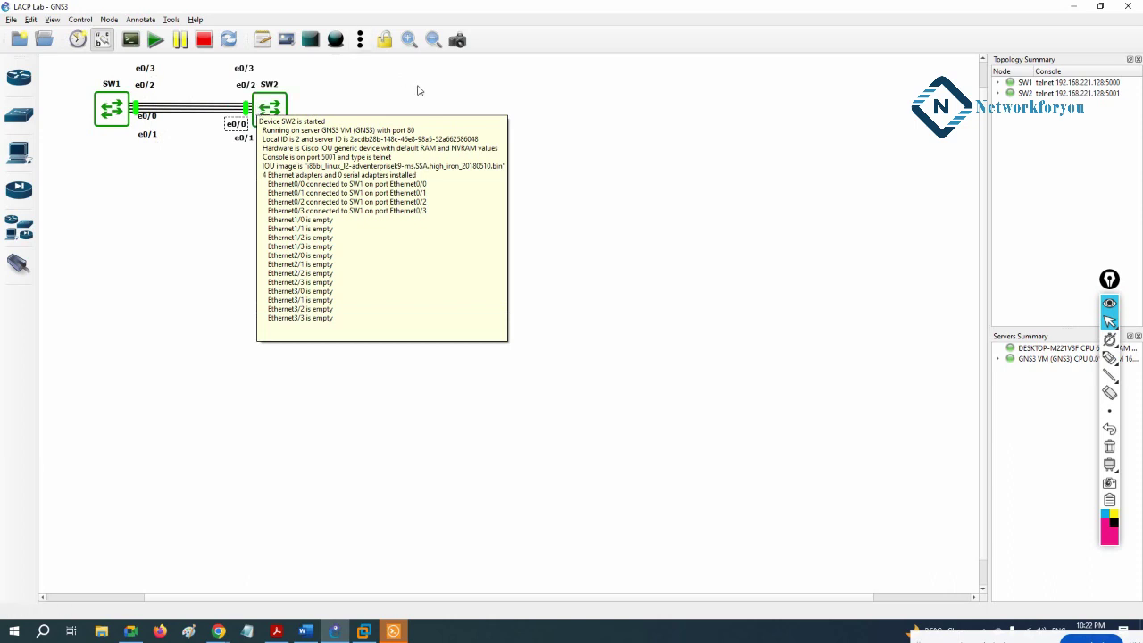
- Open a blank Notepad document and position its window beside the switch topology
left_click(25, 631)
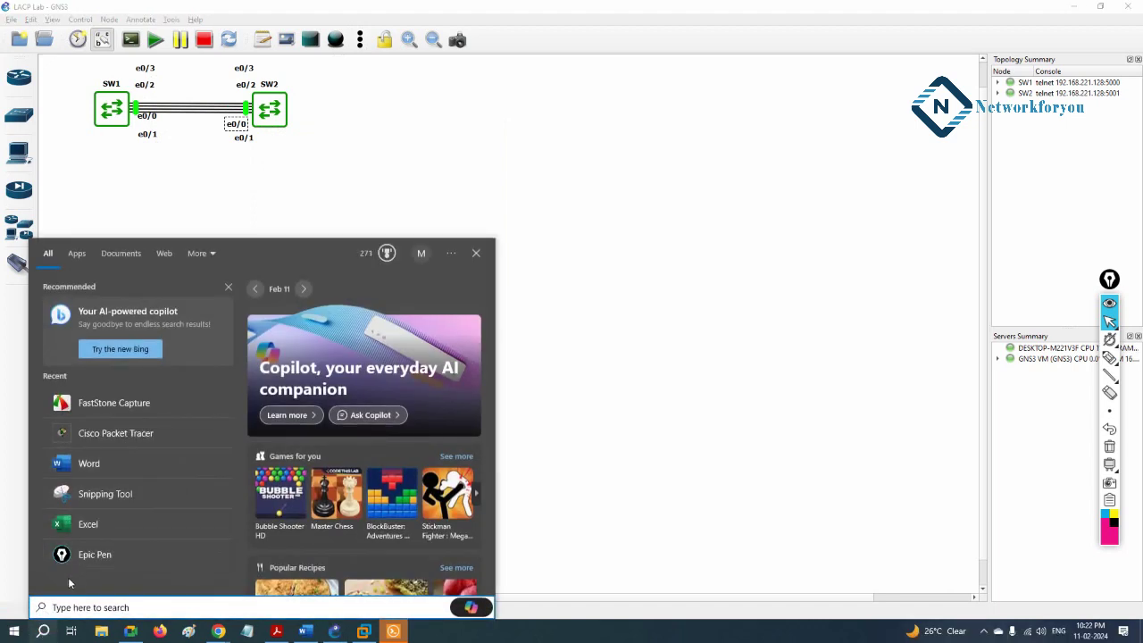
type("notepad")
key("Return")
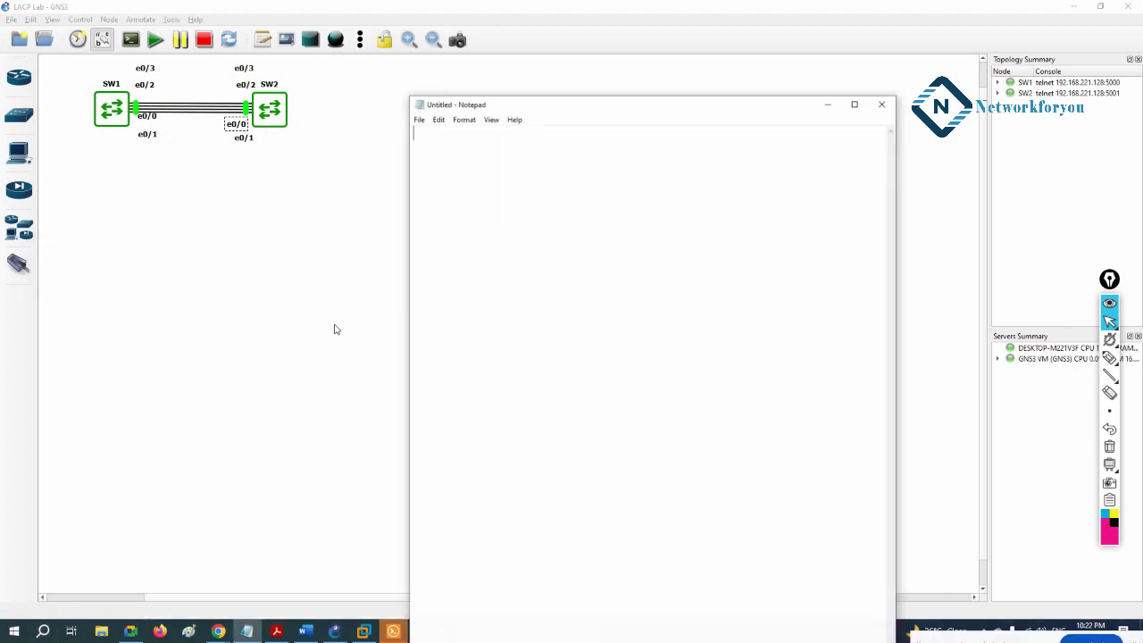
left_click_drag(585, 104, 816, 106)
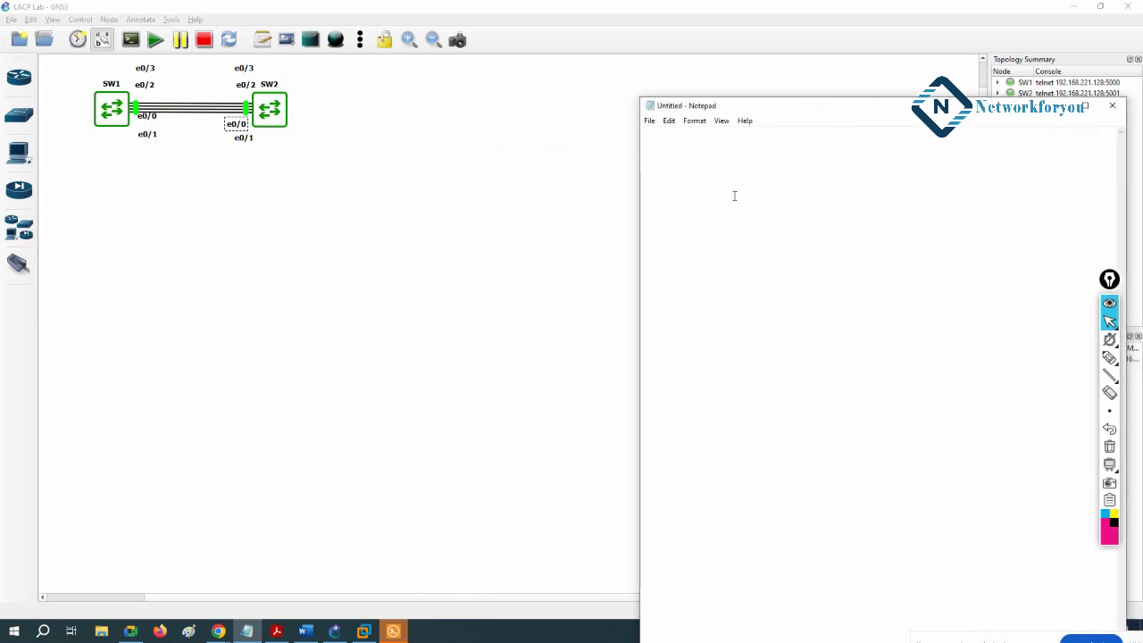
- Write the headings "!LACP Lab:" and "!SW1 Configuration:", followed by the command lines en, config t and hostname SW1
type("!LACP Lab:  ")
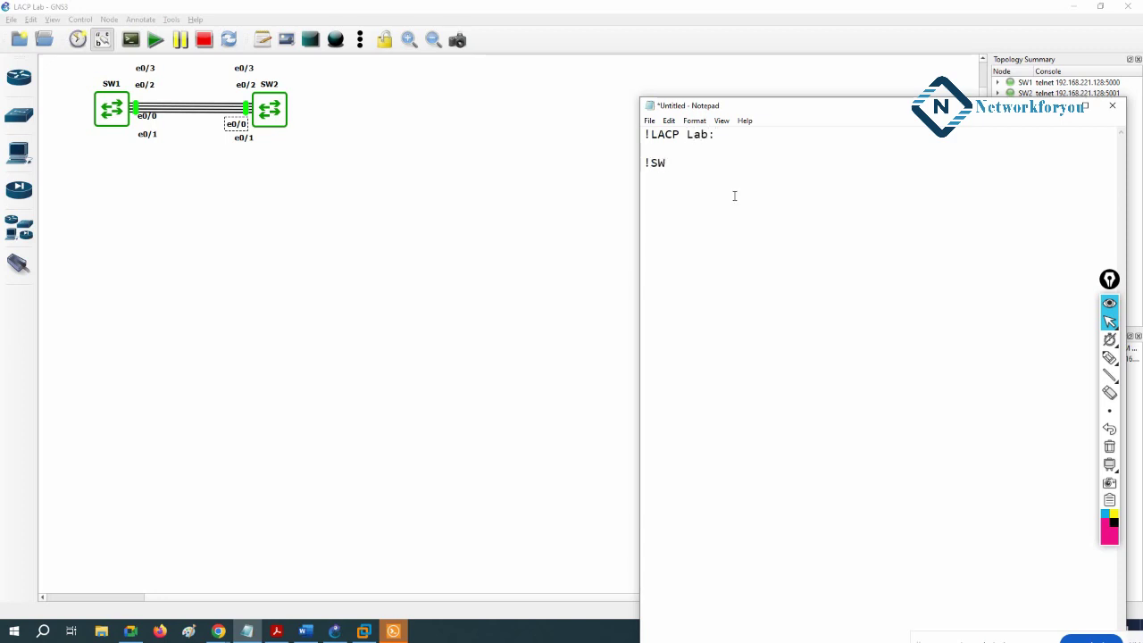
type("!SW1 Config")
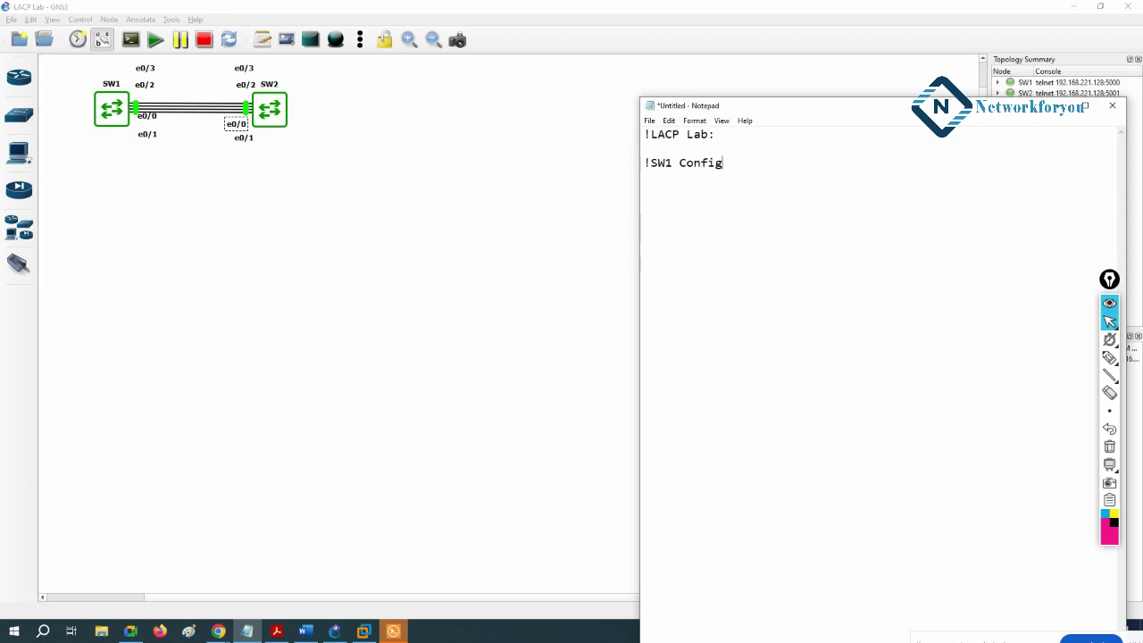
type("uration:  ")
type("en")
key("Return")
type("config t hostname SW")
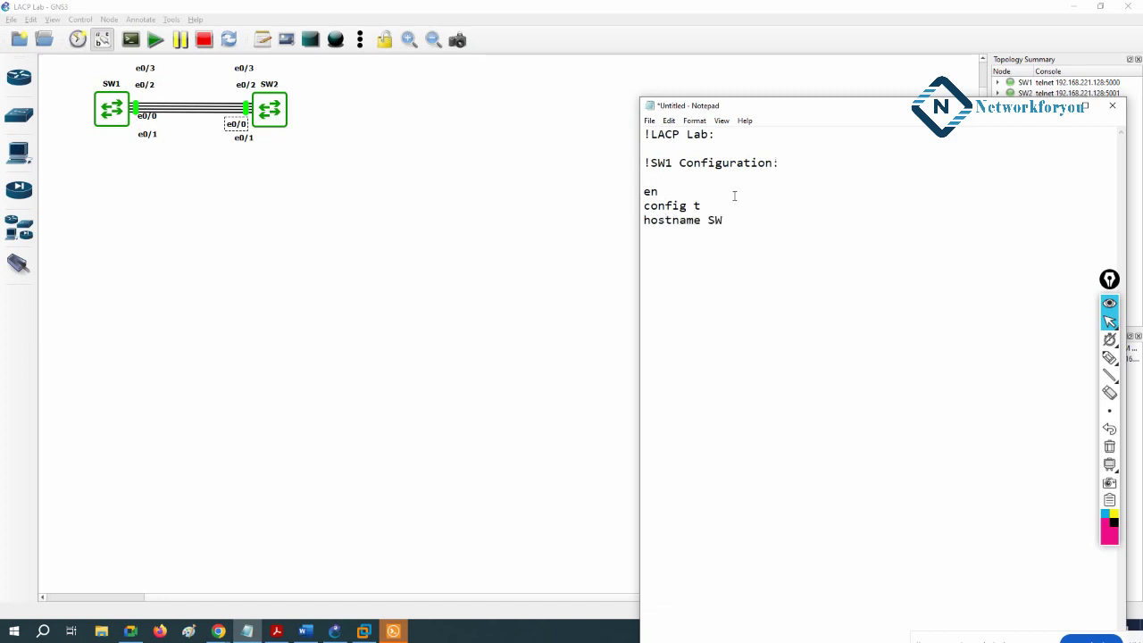
type("1  int ")
- Write the trunk commands for int range e0/0-3: switchport trunk enc dot1q and switchport mode trunk, and highlight the two switchport lines
type("range")
type(" e0/0")
type("-3 s")
type("witch")
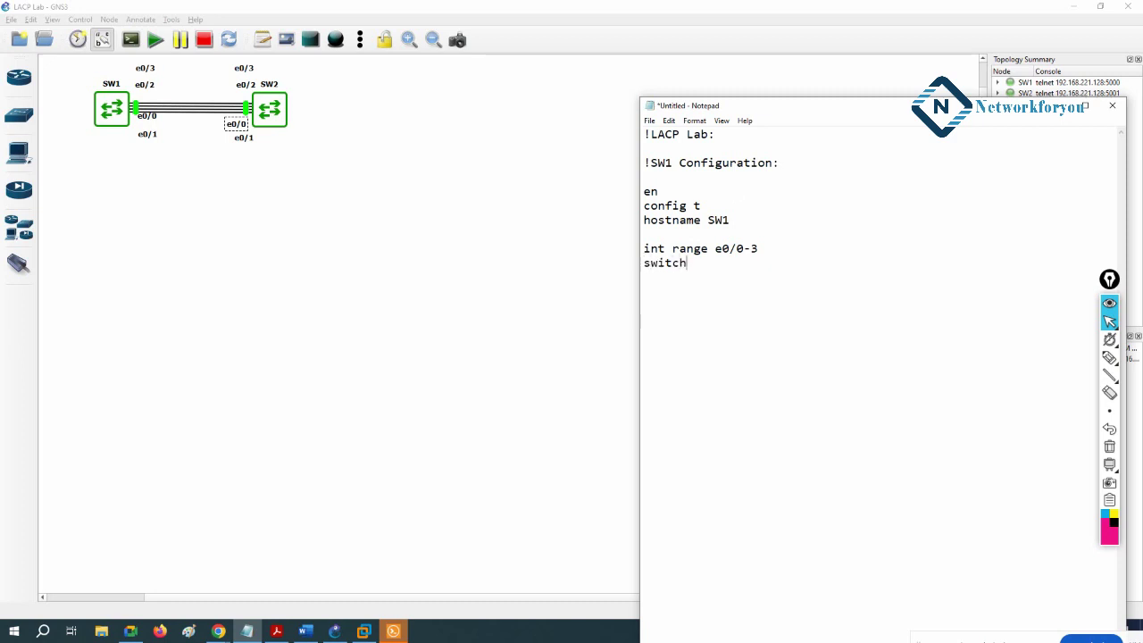
type("port ")
type("t")
type("runk en")
type("c d")
type("tchport ")
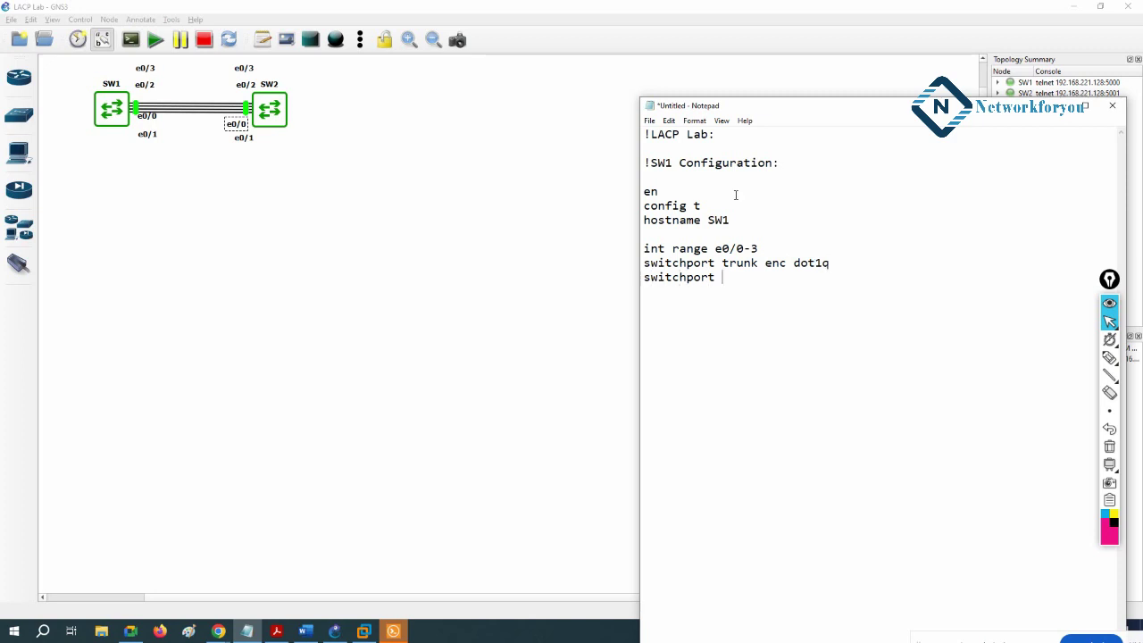
type("mode trunk")
key("Return")
left_click_drag(769, 248, 834, 295)
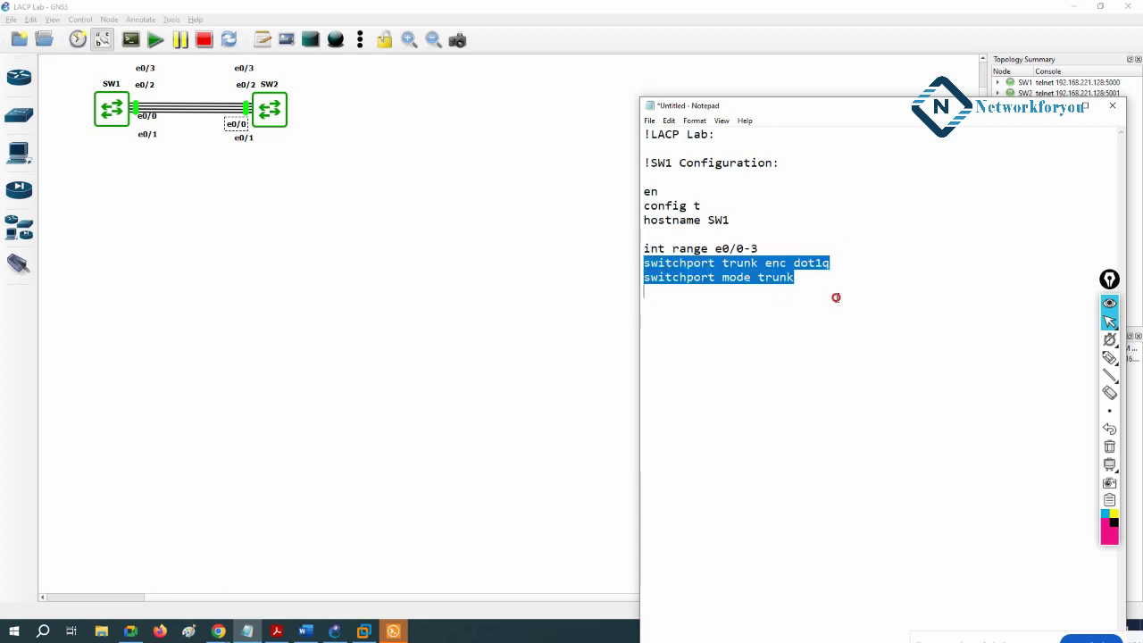
left_click(667, 300)
key("BackSpace")
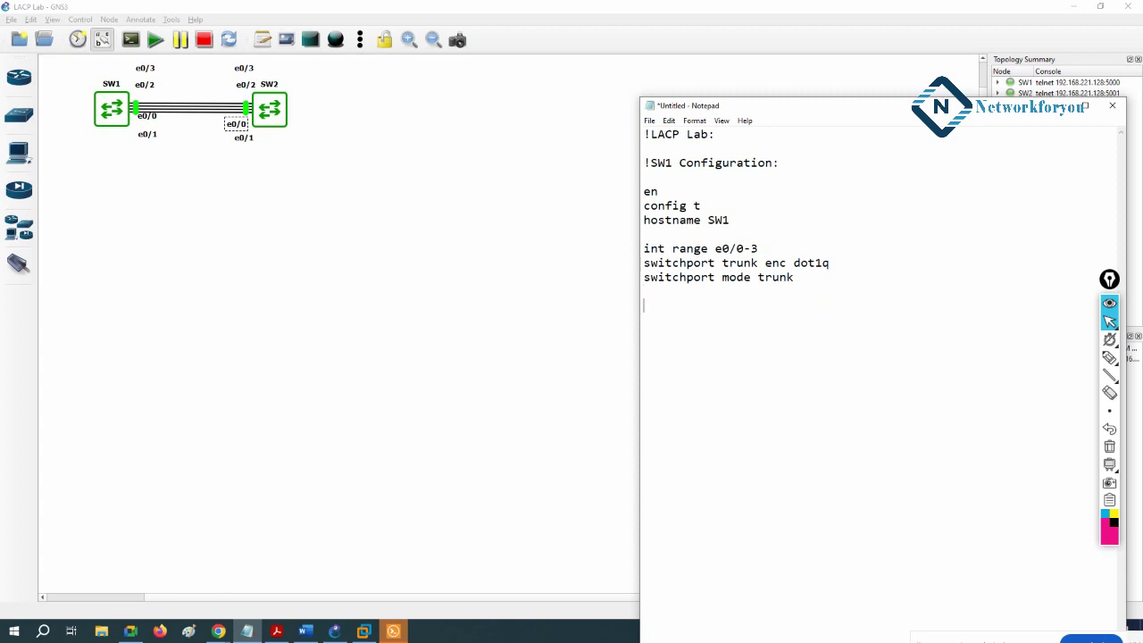
type("switcho")
type("p")
key("BackSpace")
key("BackSpace")
key("BackSpace")
type("hport")
key("BackSpace")
key("BackSpace")
key("BackSpace")
key("BackSpace")
key("BackSpace")
key("BackSpace")
key("BackSpace")
key("BackSpace")
key("BackSpace")
key("BackSpace")
- Write the lines "channel-protocol lacp" and "channel-group 1 mode active" below the SW1 trunk commands, and highlight the word active
type("channel-protocol lacp")
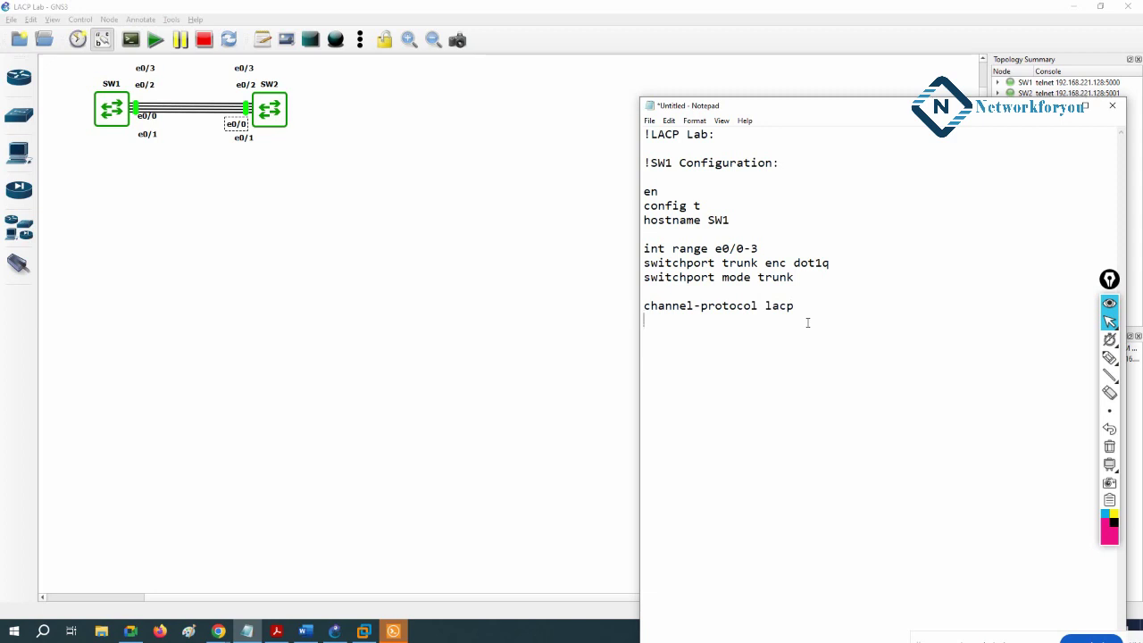
type("channel-group 1 mode")
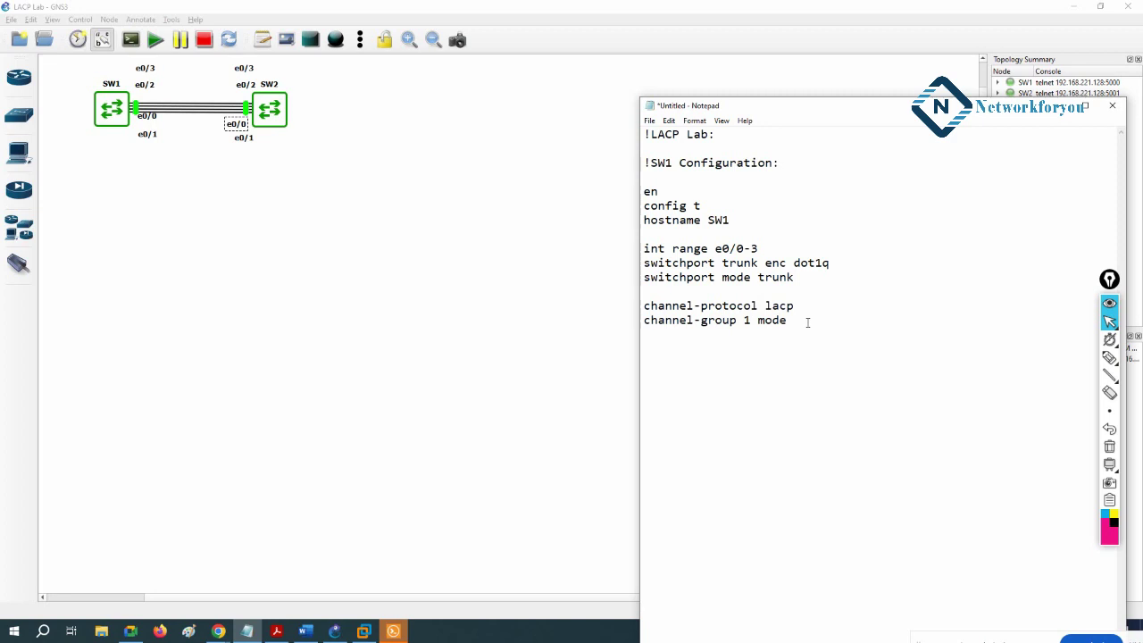
type(" active")
key("Return")
left_click_drag(838, 321, 794, 321)
- Add a dashed separator line under the SW1 configuration and paste a copy of the whole SW1 block beneath it
left_click(875, 333)
type("---------------------------------")
left_click_drag(842, 325, 641, 165)
key("ctrl+c")
left_click(643, 364)
key("ctrl+v")
- Change the copied block's heading to "!SW2 Configuration:" and its hostname to SW2
left_click_drag(674, 363, 666, 362)
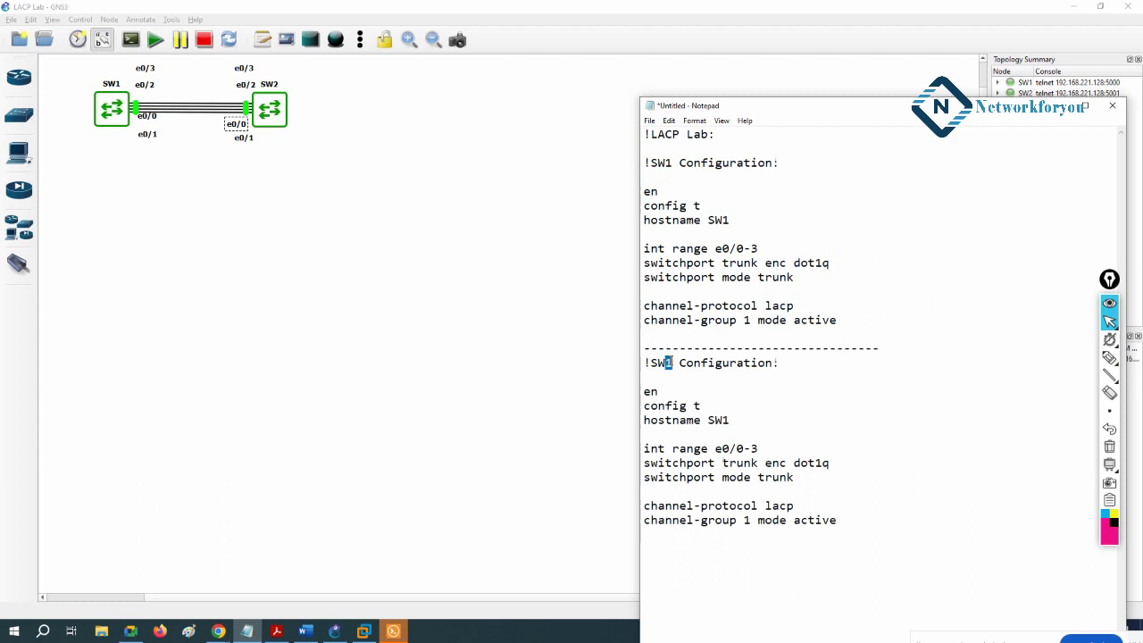
type("2")
left_click_drag(720, 420, 731, 420)
type("2")
- Review the SW2 block by highlighting its trunk commands, the lacp protocol line, the active mode and the channel-group number
left_click_drag(815, 476, 644, 444)
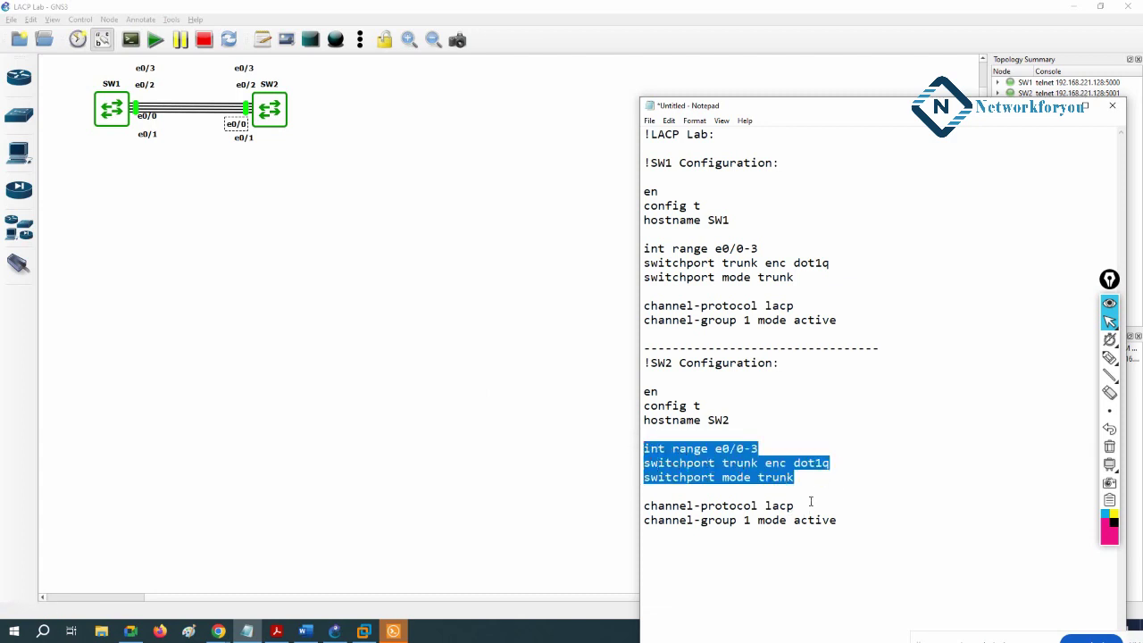
left_click_drag(807, 506, 645, 506)
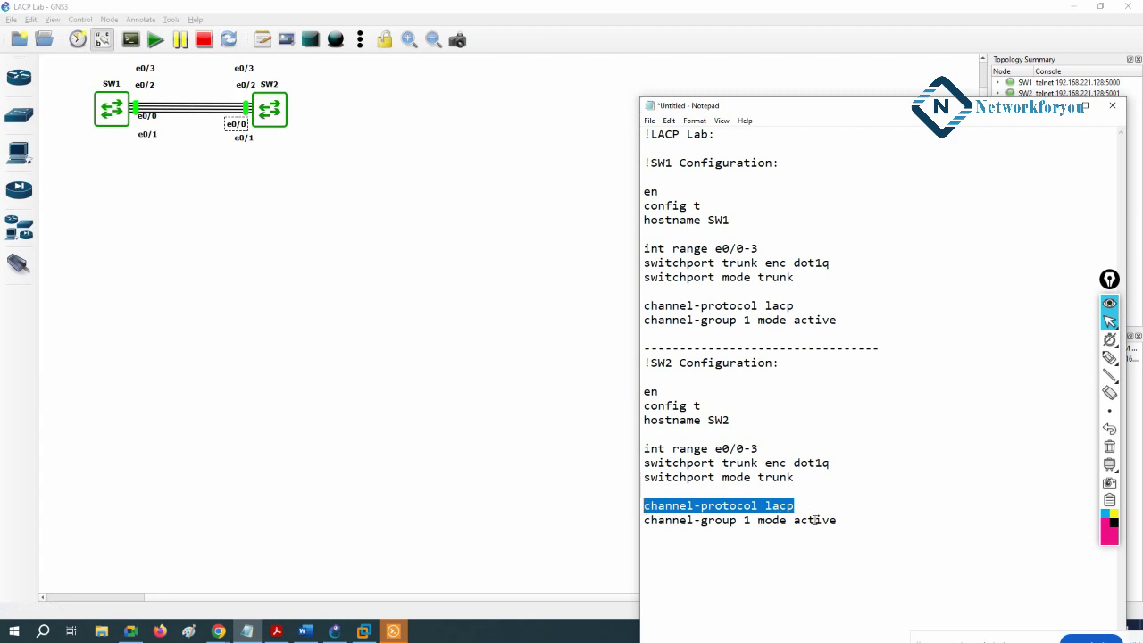
left_click_drag(796, 519, 839, 519)
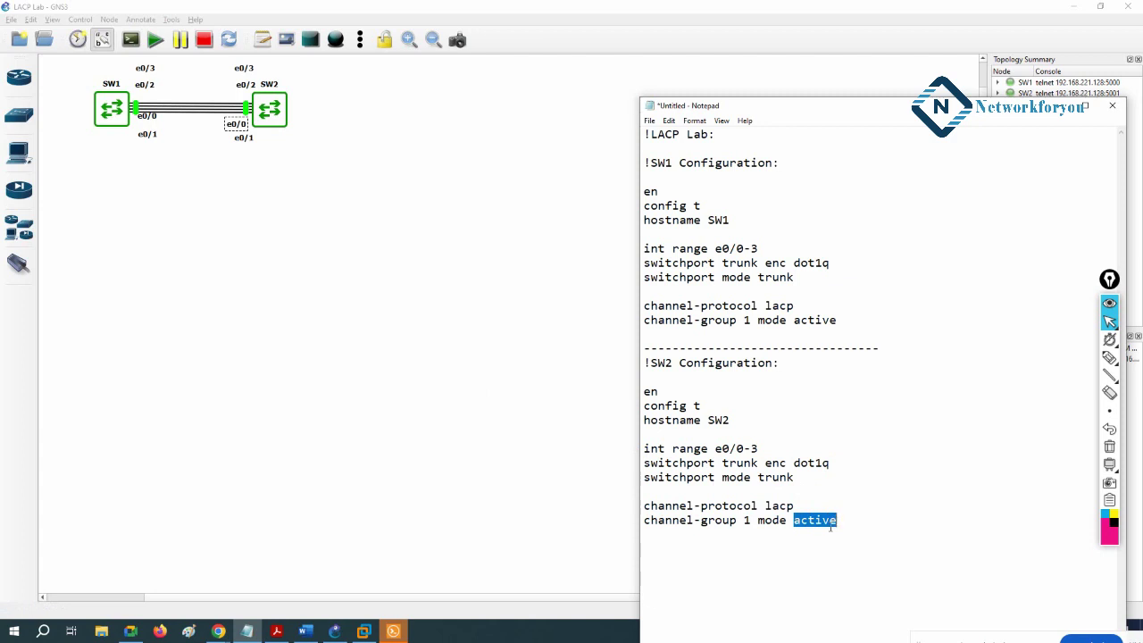
double_click(747, 520)
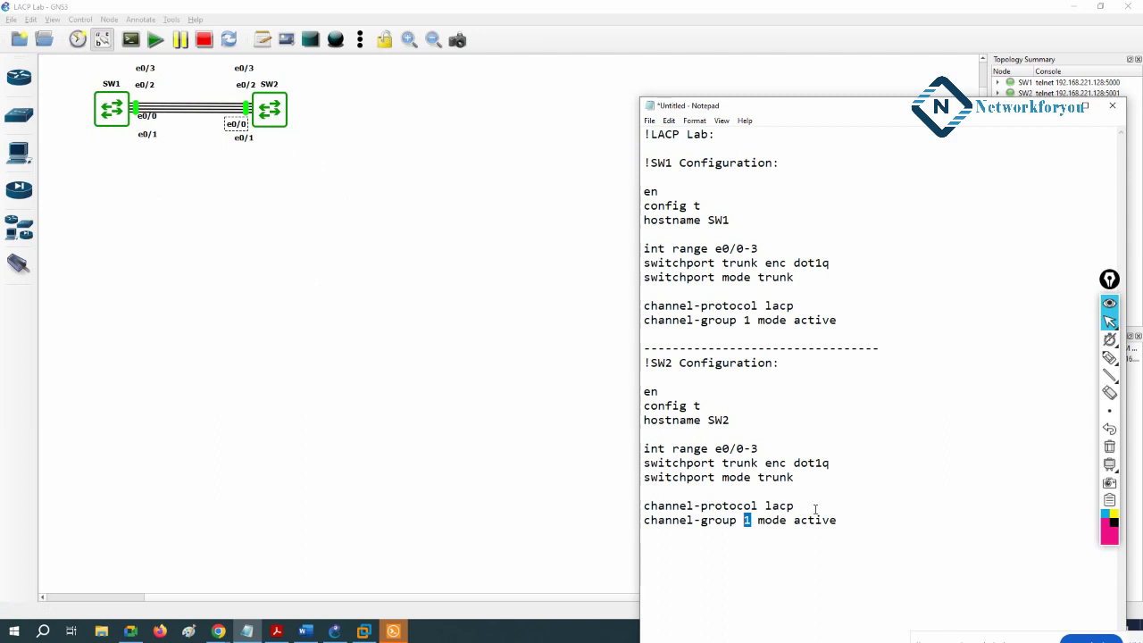
- Copy the SW1 configuration block, switch to the SW1 console in Solar-PuTTY and maximize its window
left_click(837, 324)
left_click_drag(839, 321, 645, 162)
right_click(657, 164)
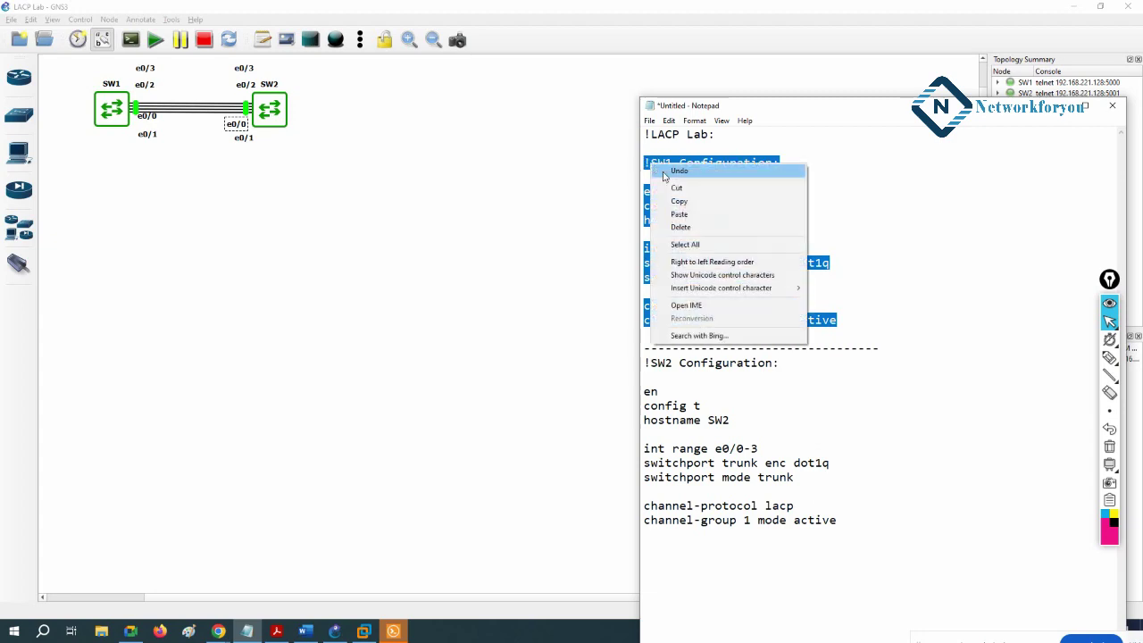
left_click(688, 204)
left_click(393, 630)
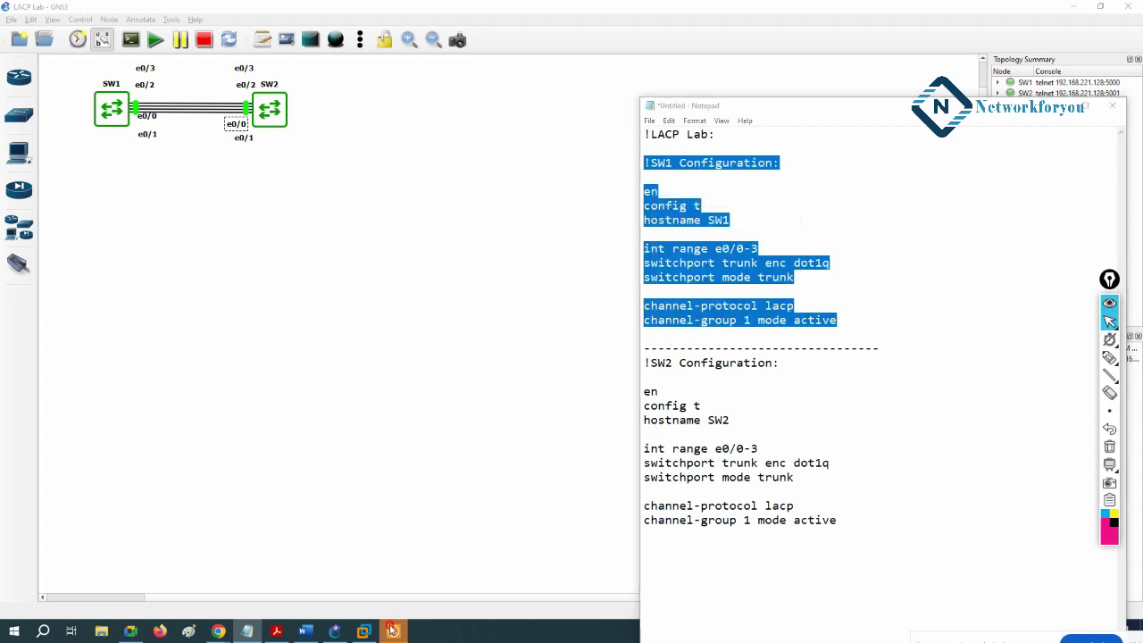
left_click(382, 112)
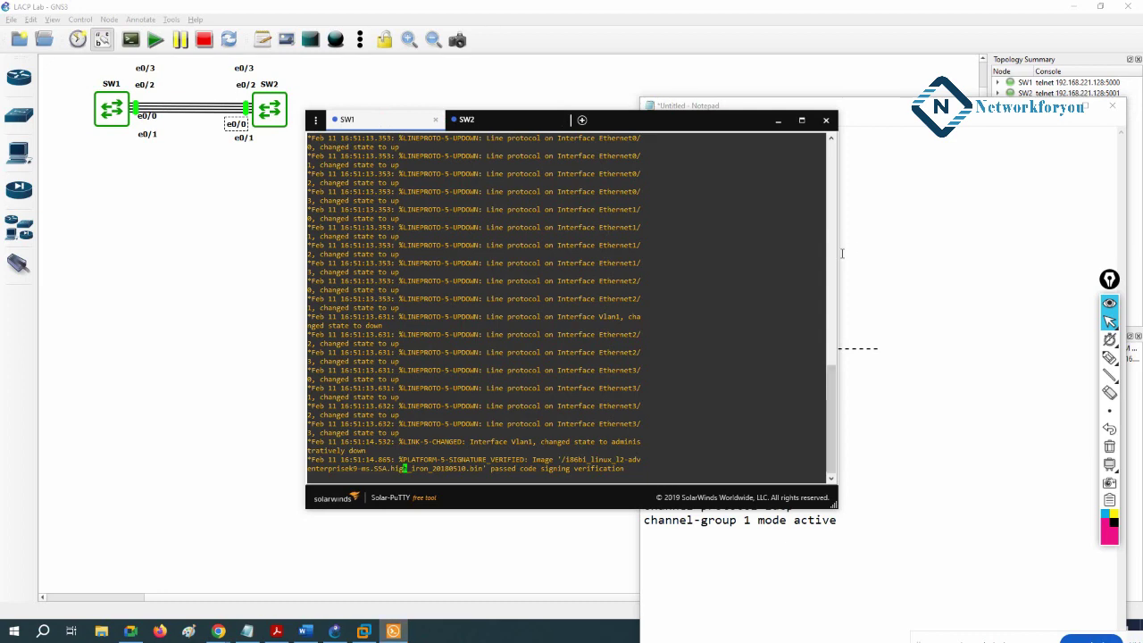
left_click(801, 121)
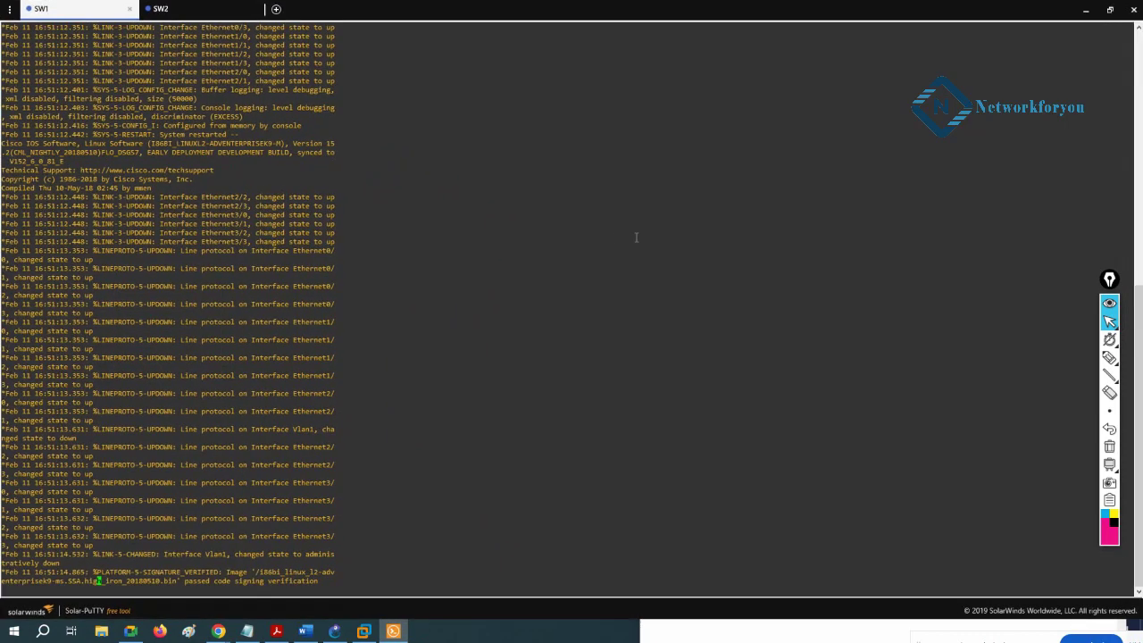
- Bring up the SW1 prompt and run the pasted SW1 configuration through "channel-group 1 mode active"
key("Return")
key("Return")
key("Return")
key("Return")
key("Return")
key("Return")
key("Return")
key("Return")
key("Return")
key("Return")
key("Return")
key("Return")
key("Return")
key("Return")
key("Return")
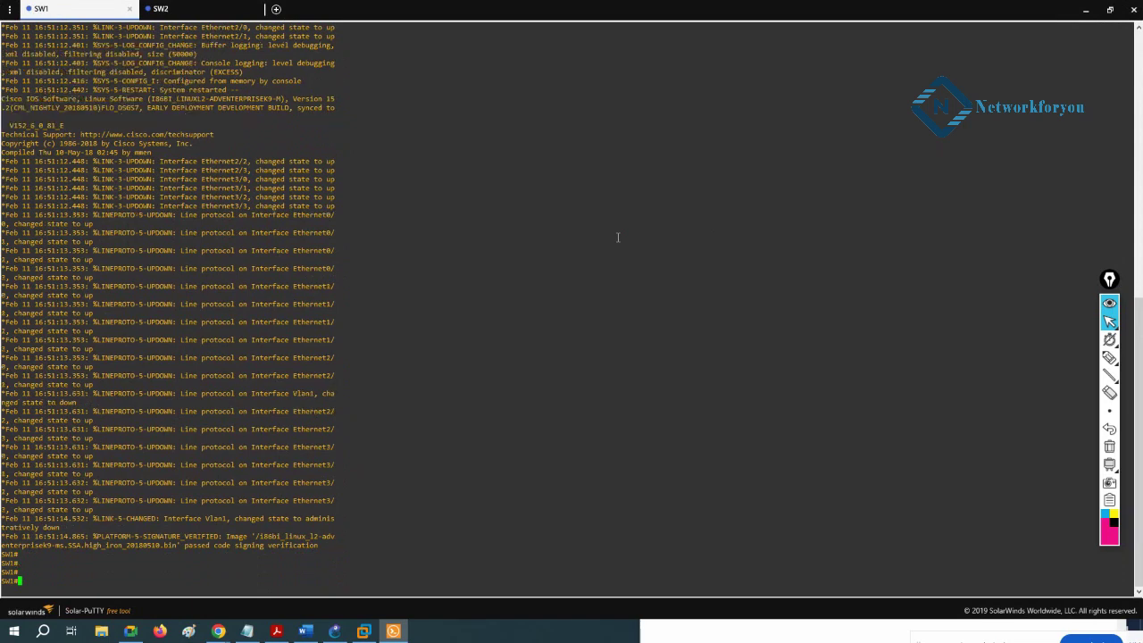
right_click(618, 237)
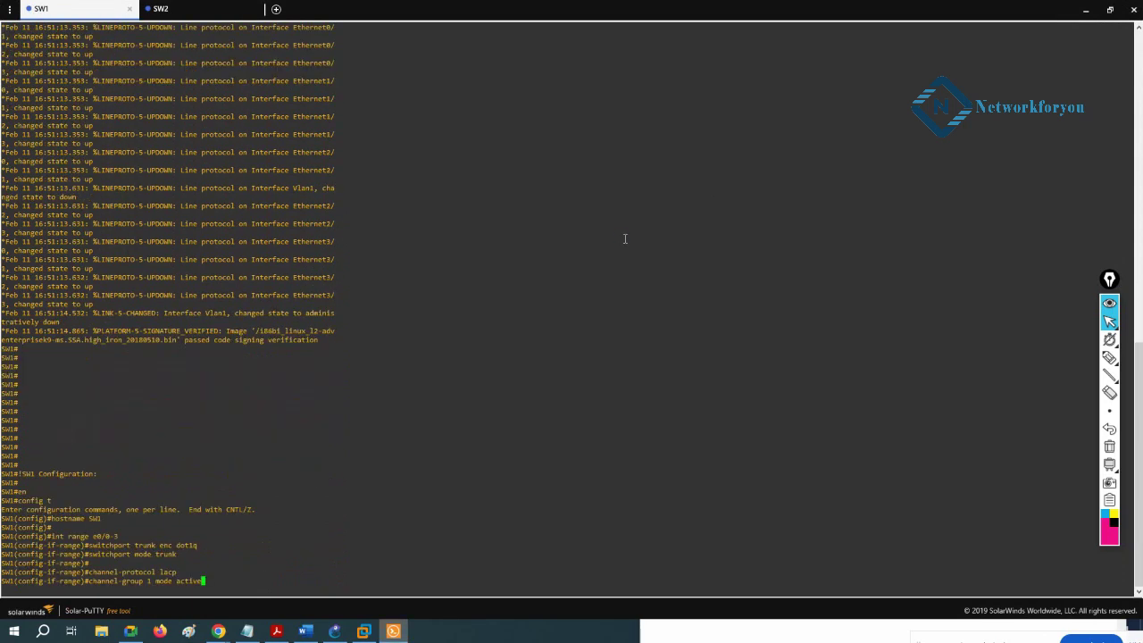
key("Return")
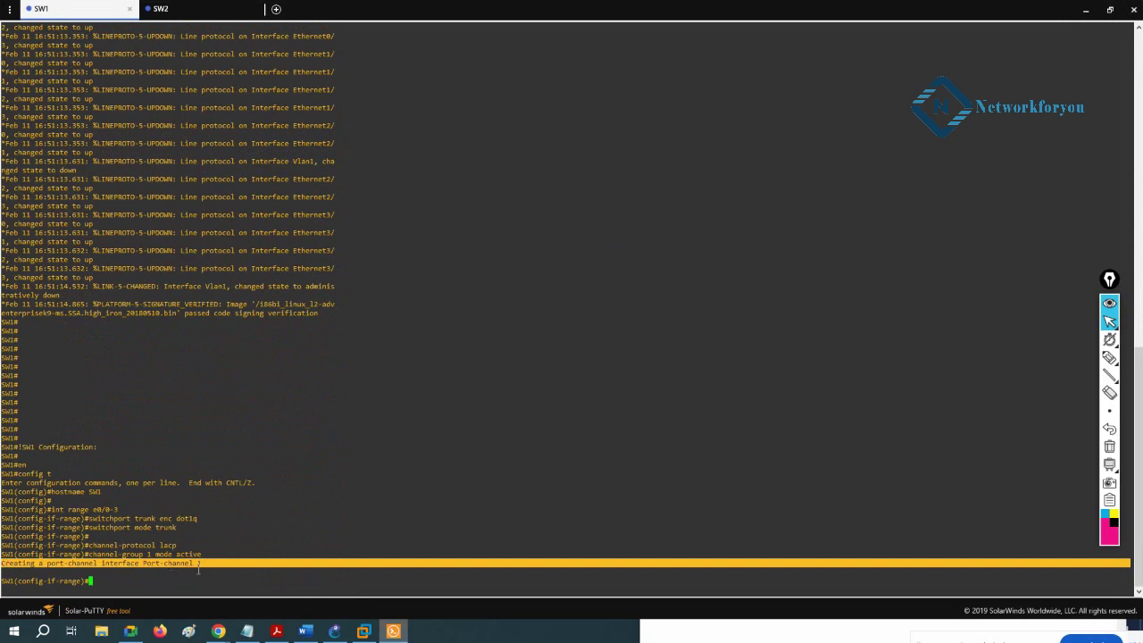
- Copy the SW2 configuration block from Notepad and switch to the SW2 console in Solar-PuTTY
left_click(1085, 9)
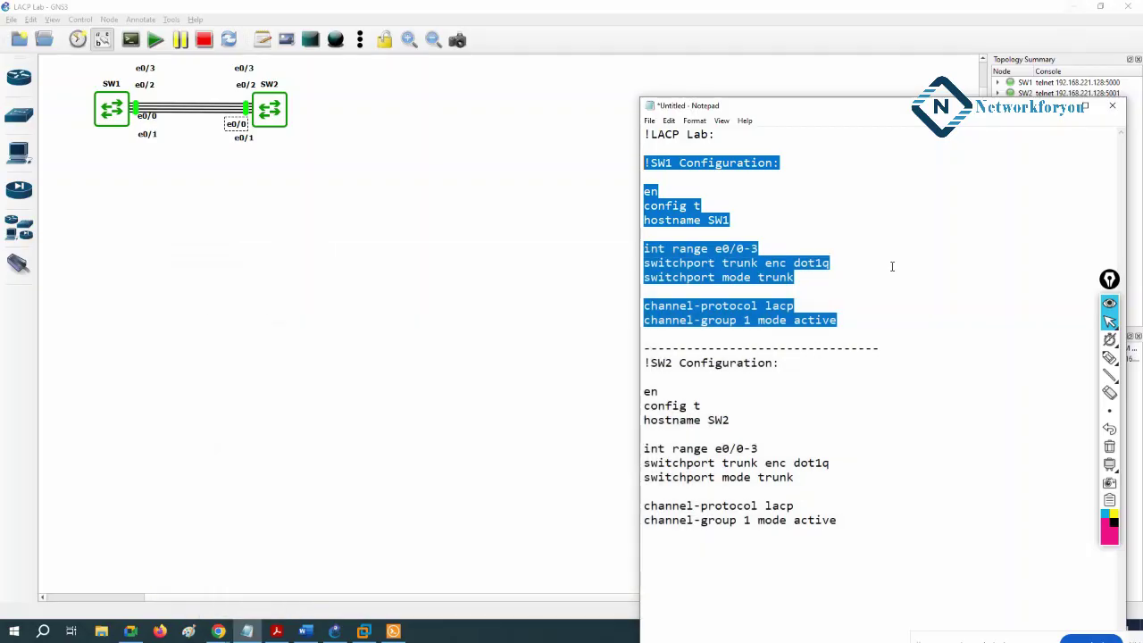
left_click_drag(839, 521, 643, 362)
right_click(659, 366)
left_click(697, 405)
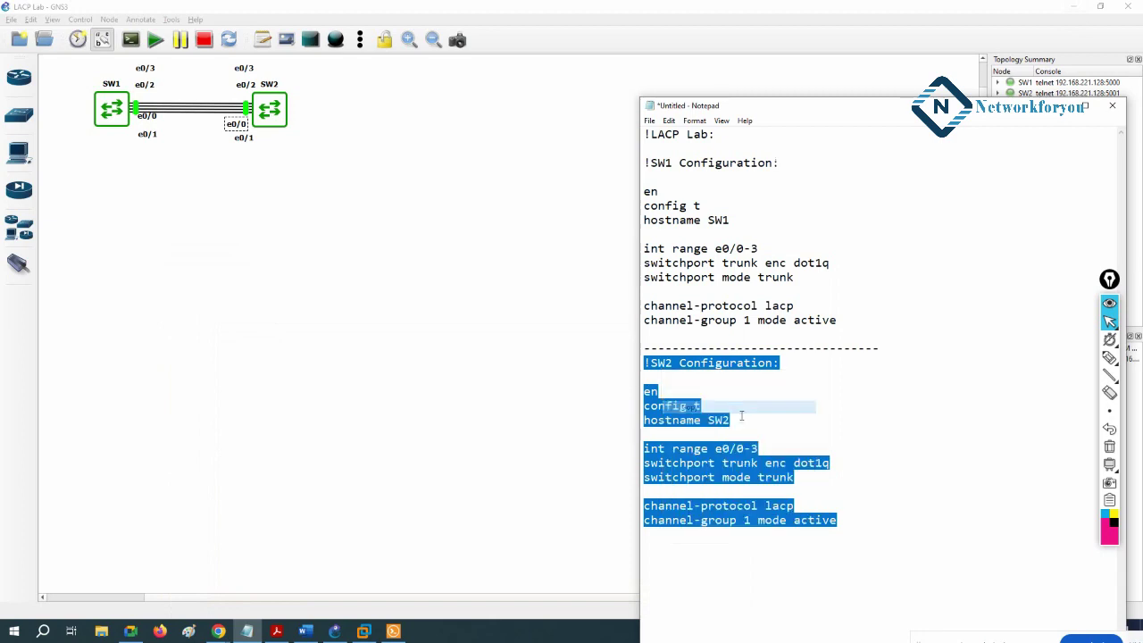
key("alt+Tab")
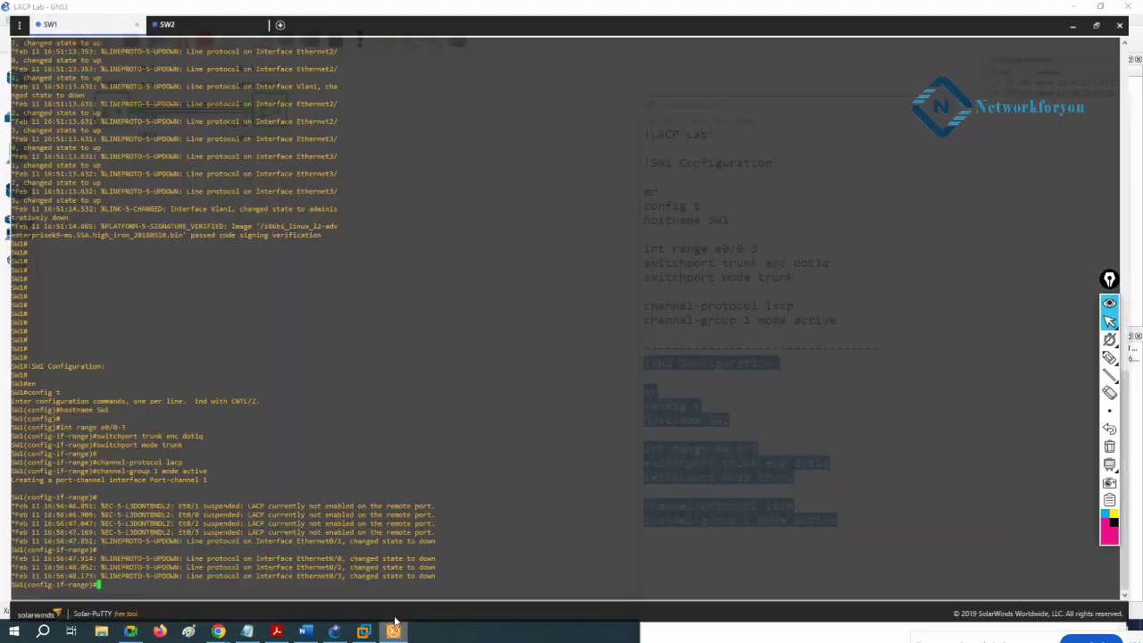
left_click(179, 9)
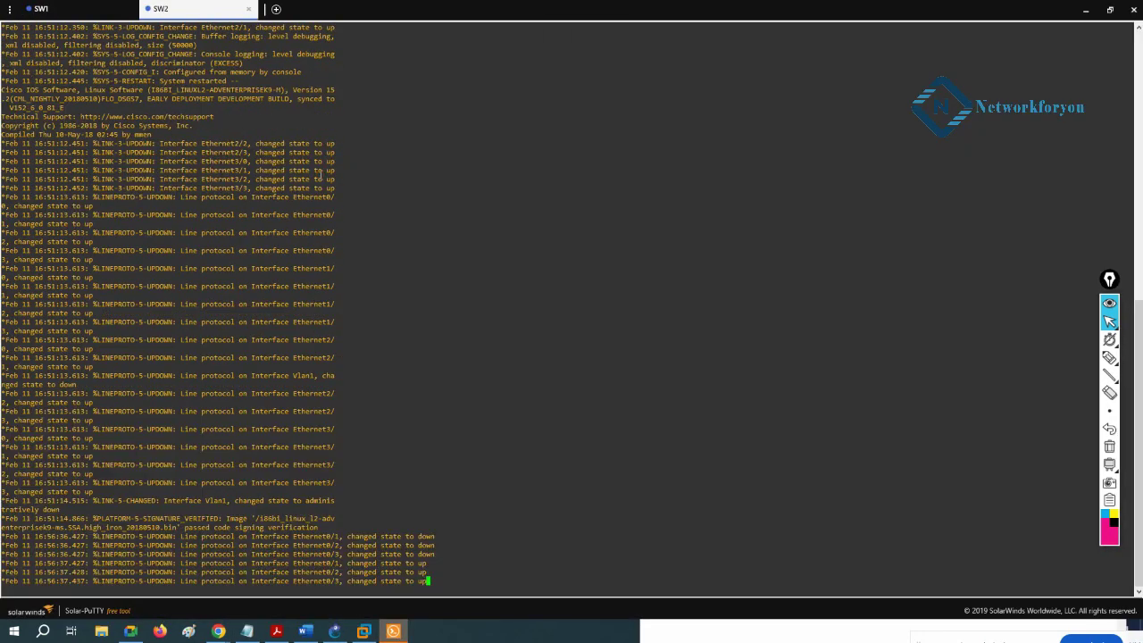
- Bring up the SW2 prompt and run the pasted SW2 trunk and LACP configuration in the console
key("Return")
key("Return")
key("Return")
key("Return")
key("Return")
key("Return")
key("Return")
key("Return")
key("Return")
key("Return")
key("Return")
key("Return")
key("Return")
key("Return")
key("Return")
key("Return")
key("Return")
right_click(334, 176)
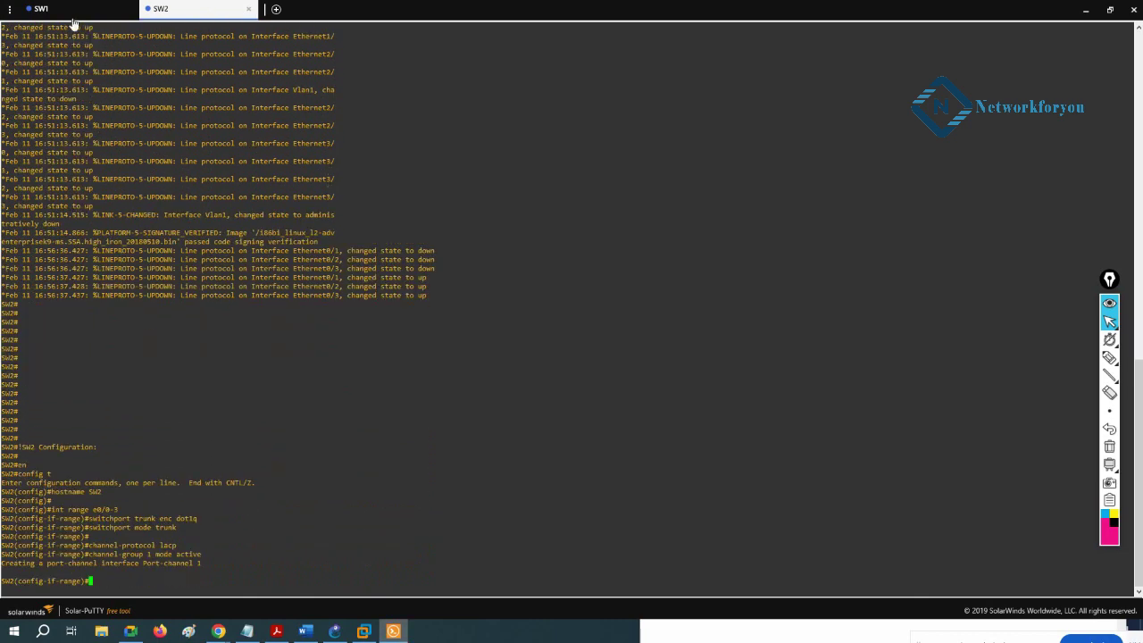
left_click(355, 18)
- Open the general settings of Solar-PuTTY and launch PuTTY to adjust the console's fonts and colors
left_click(10, 9)
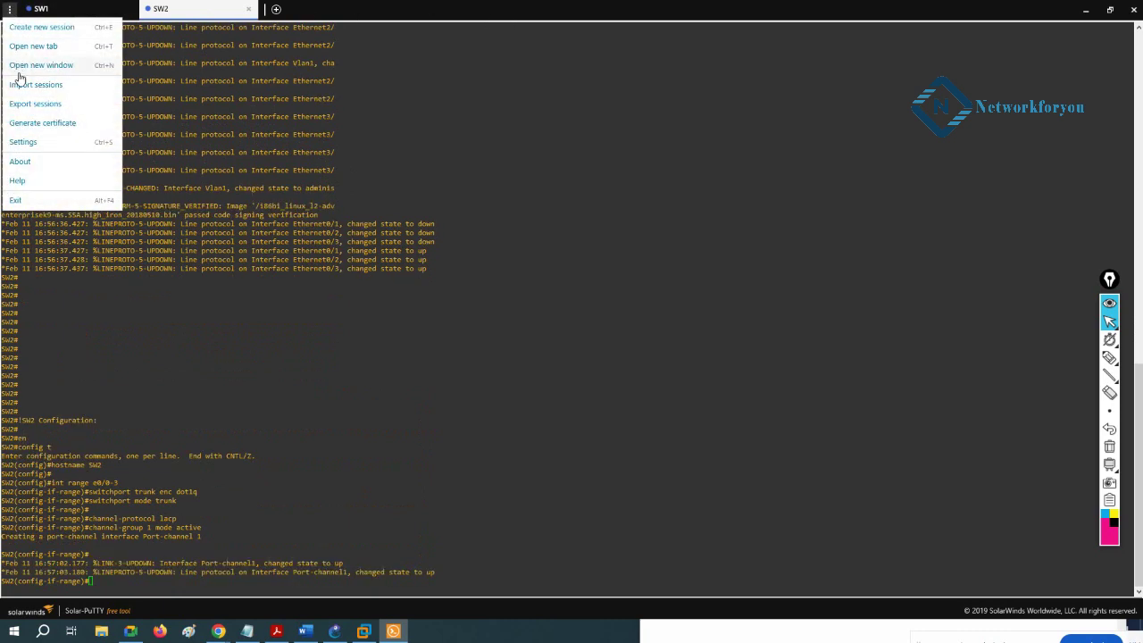
left_click(38, 146)
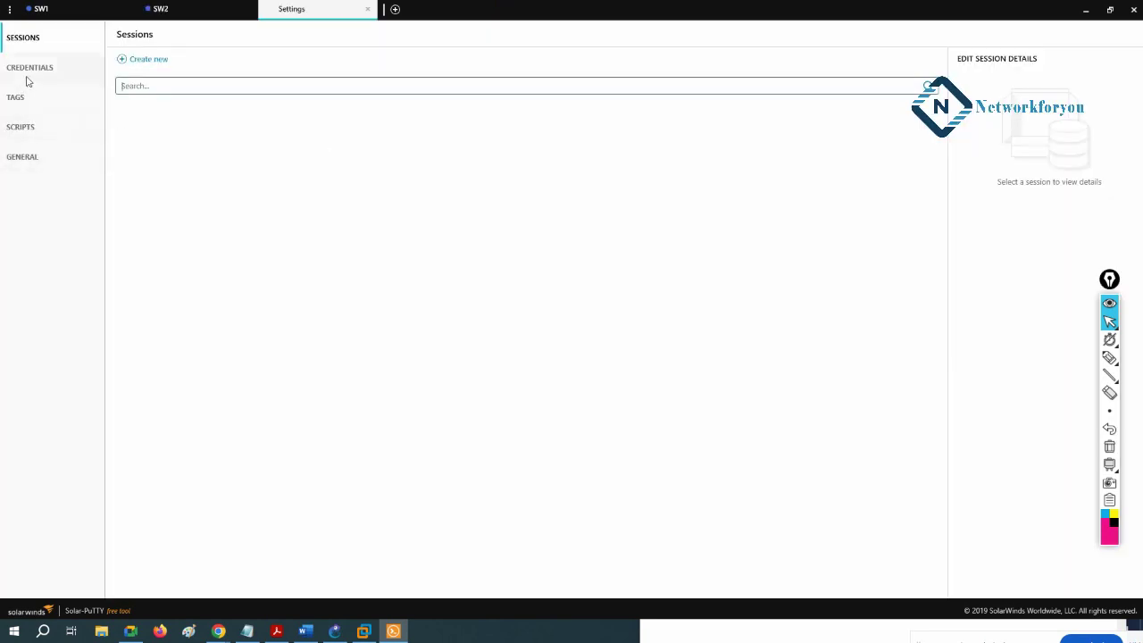
left_click(26, 160)
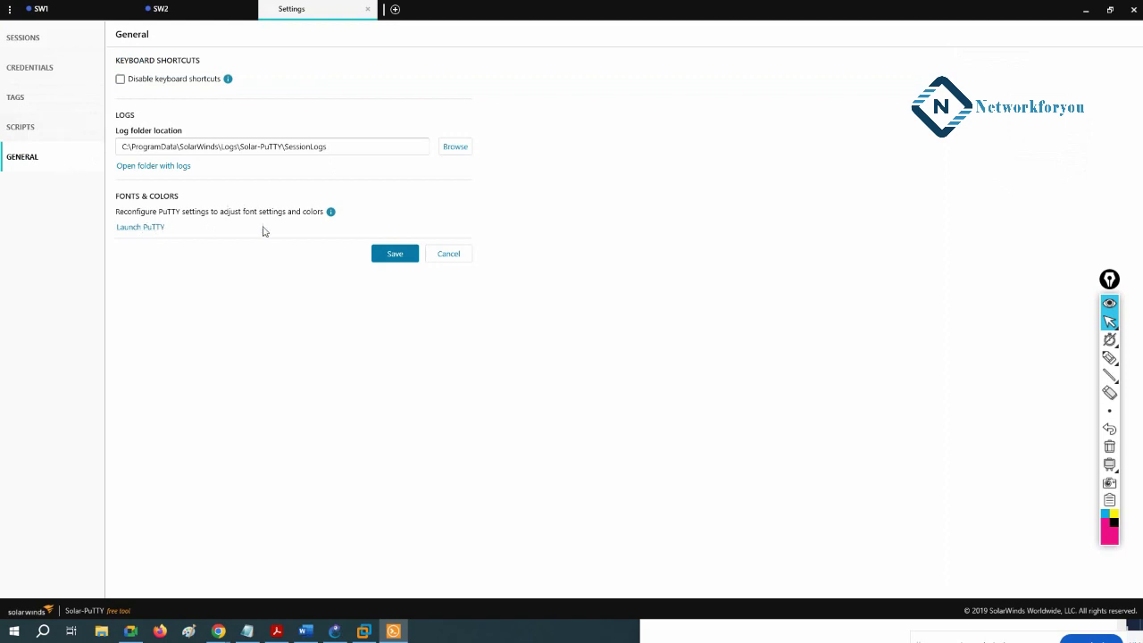
left_click(154, 230)
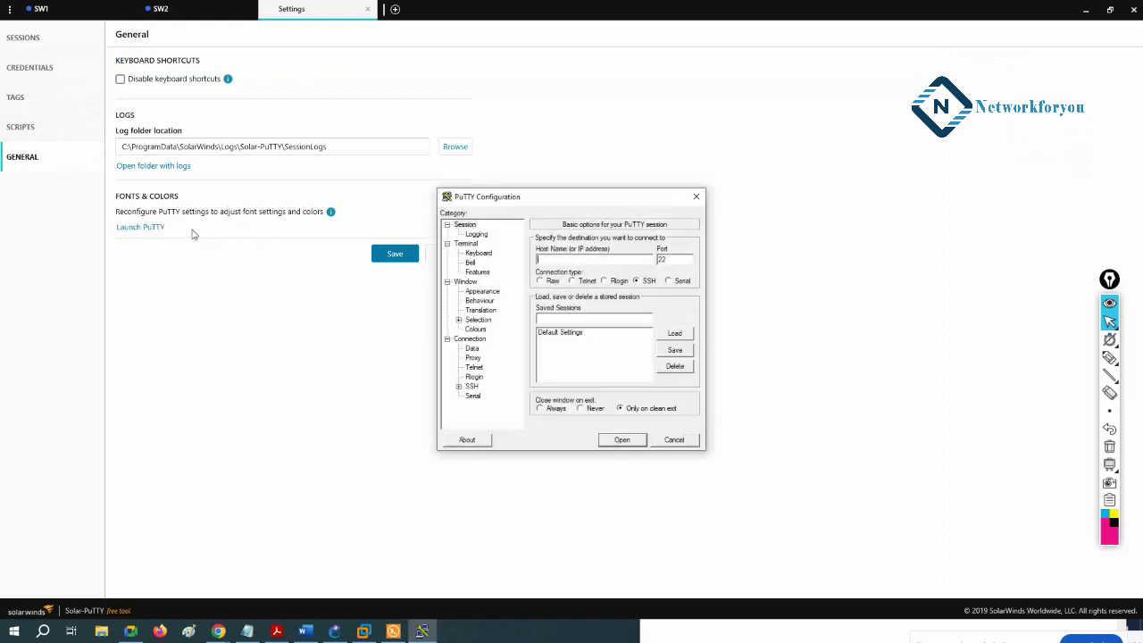
- Look through PuTTY's Keyboard, Features, Bell, Translation, Selection, Copy and Colours settings for the console font option
left_click(479, 253)
left_click(475, 272)
left_click(472, 263)
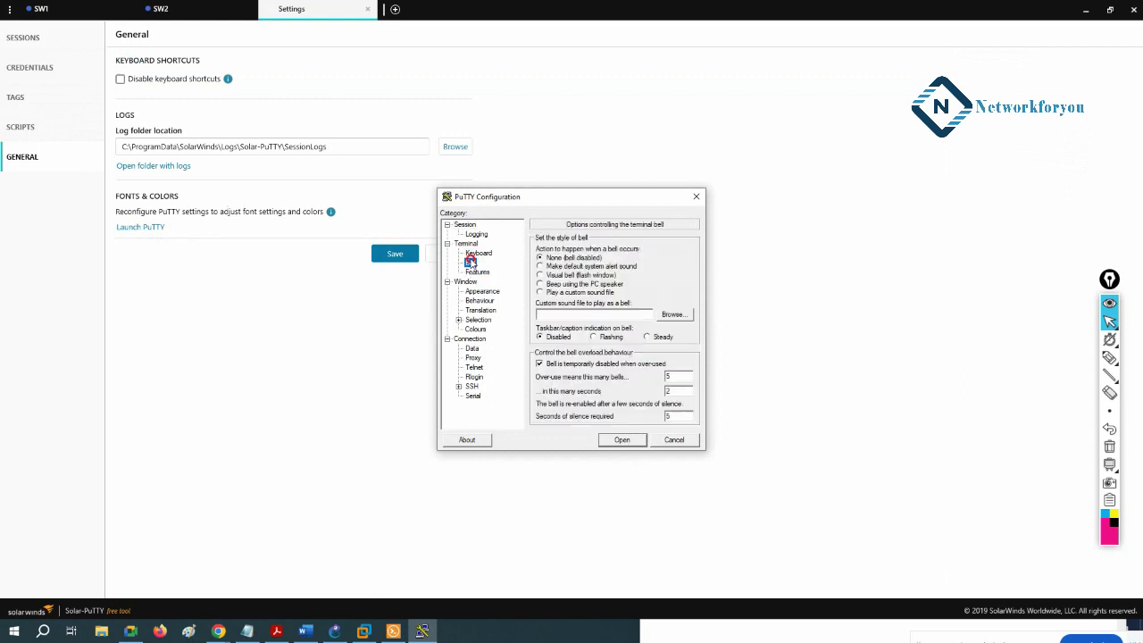
left_click(480, 311)
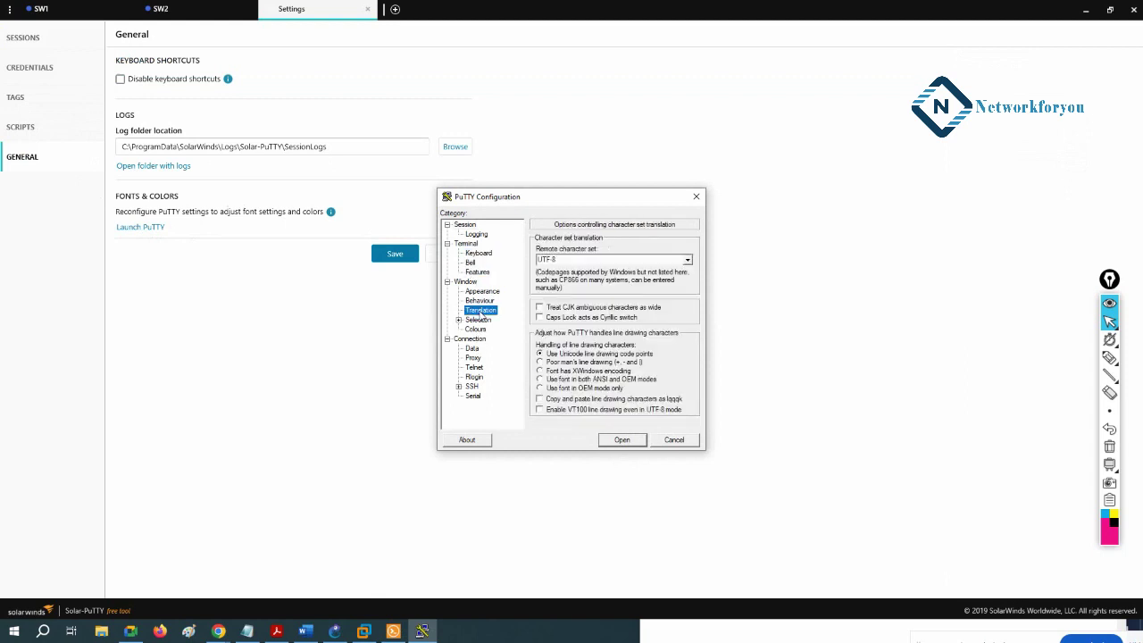
left_click(478, 330)
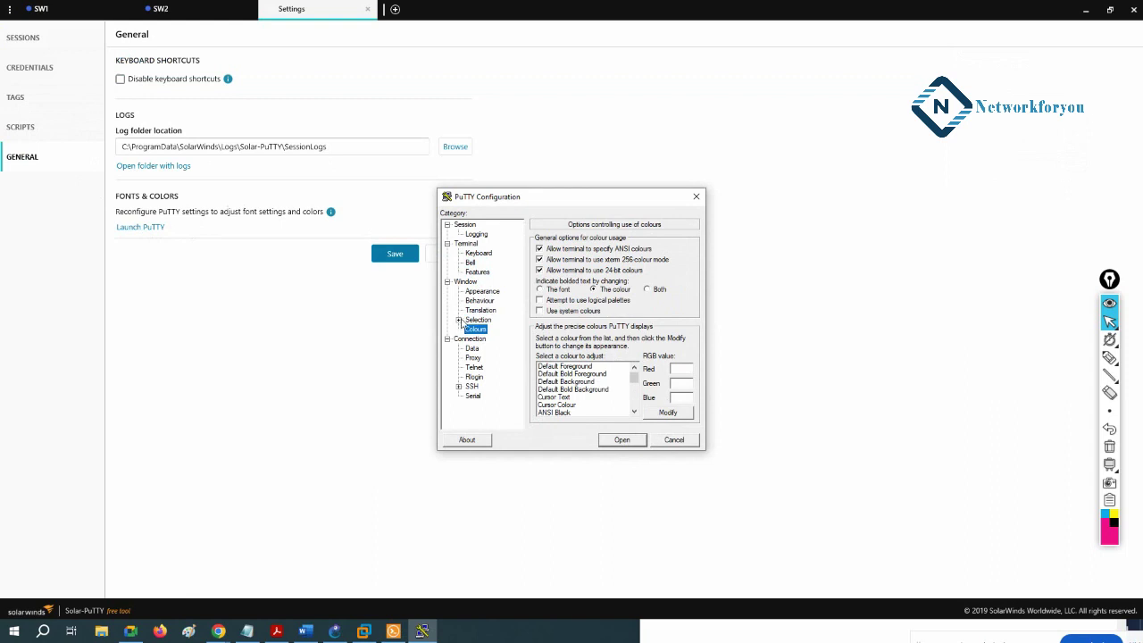
left_click(458, 321)
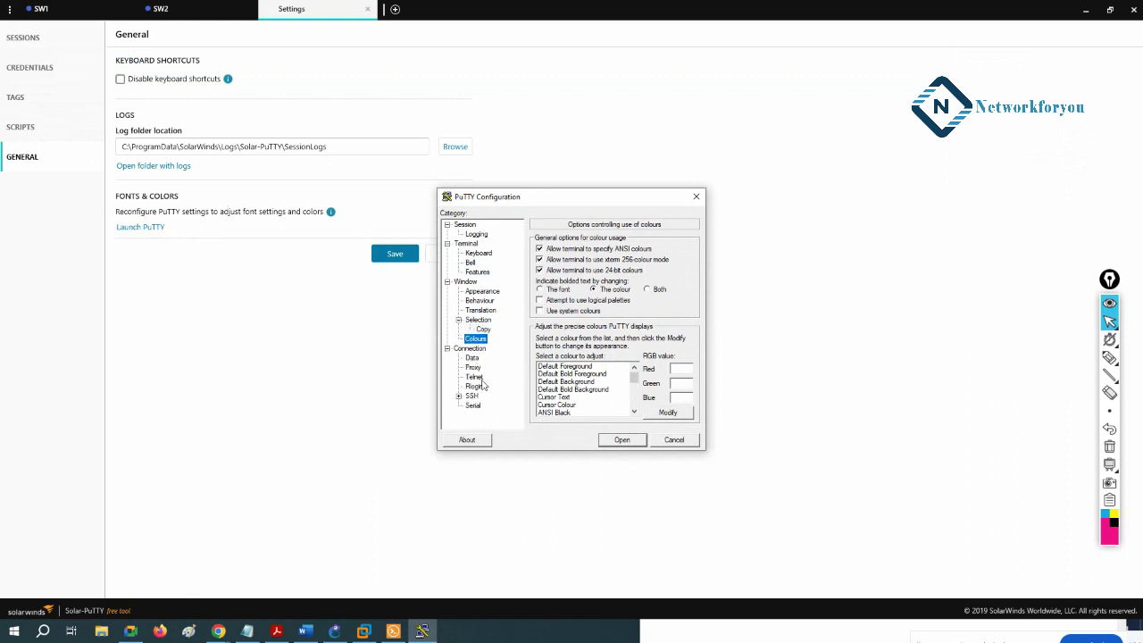
left_click(483, 329)
left_click(479, 320)
left_click(481, 310)
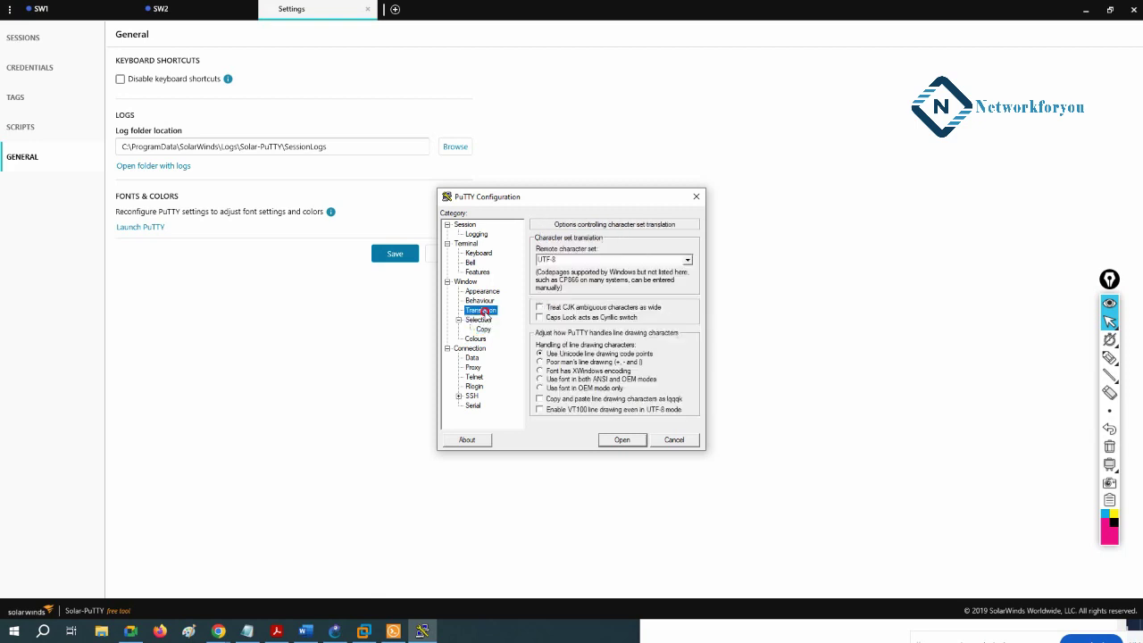
left_click(483, 330)
left_click(480, 340)
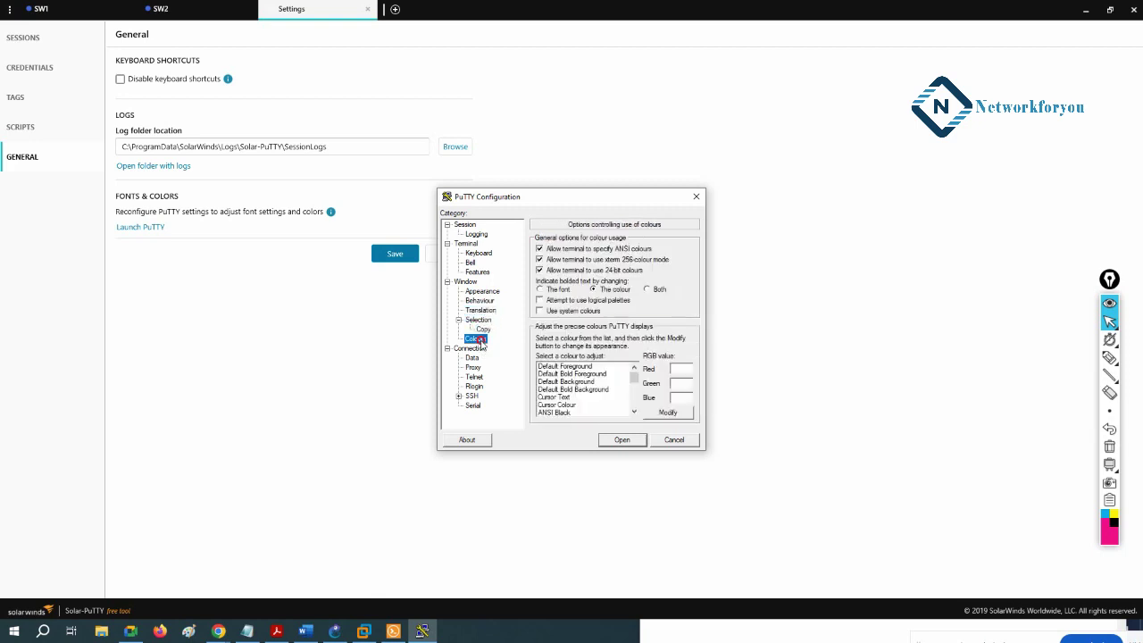
- Try to set the PuTTY terminal font to size 12 in the Appearance settings, and close the configuration
left_click(483, 293)
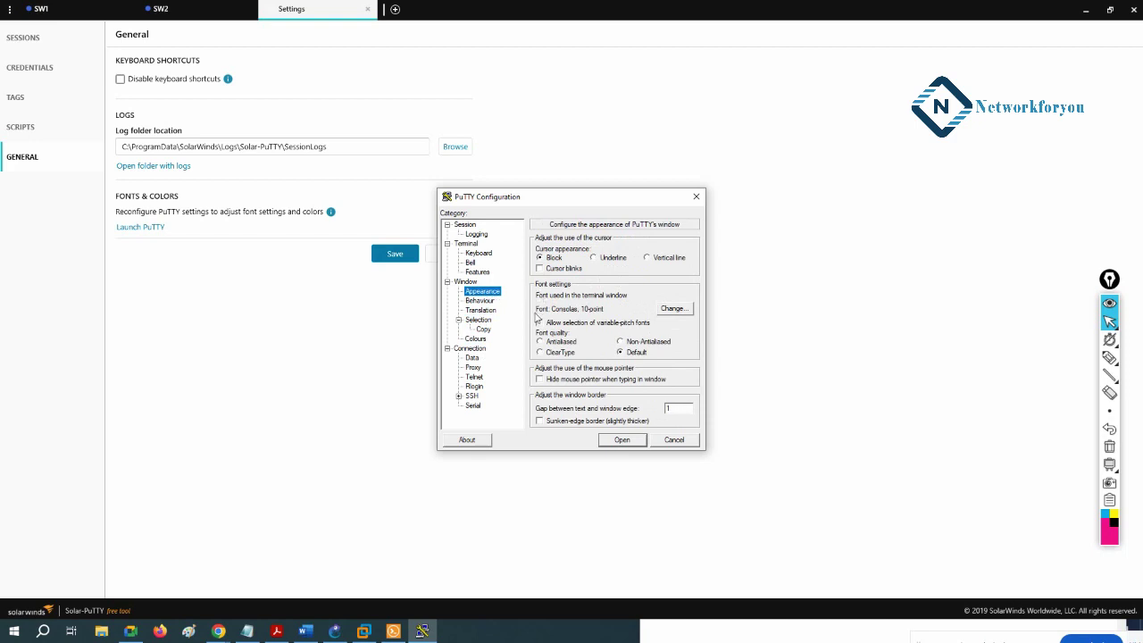
left_click(673, 308)
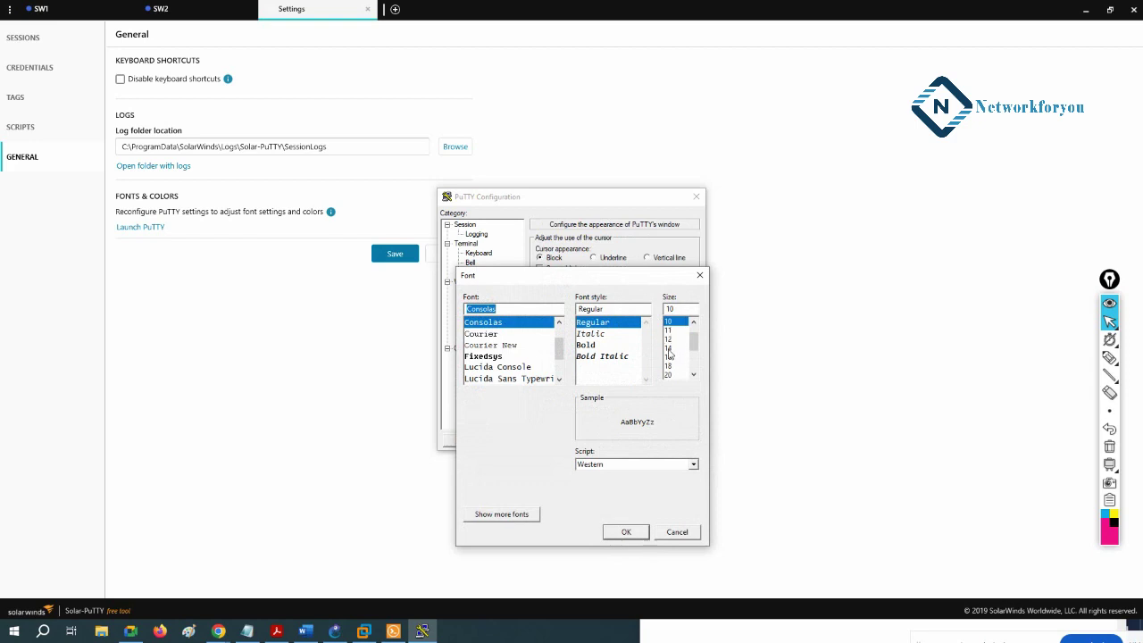
left_click(668, 339)
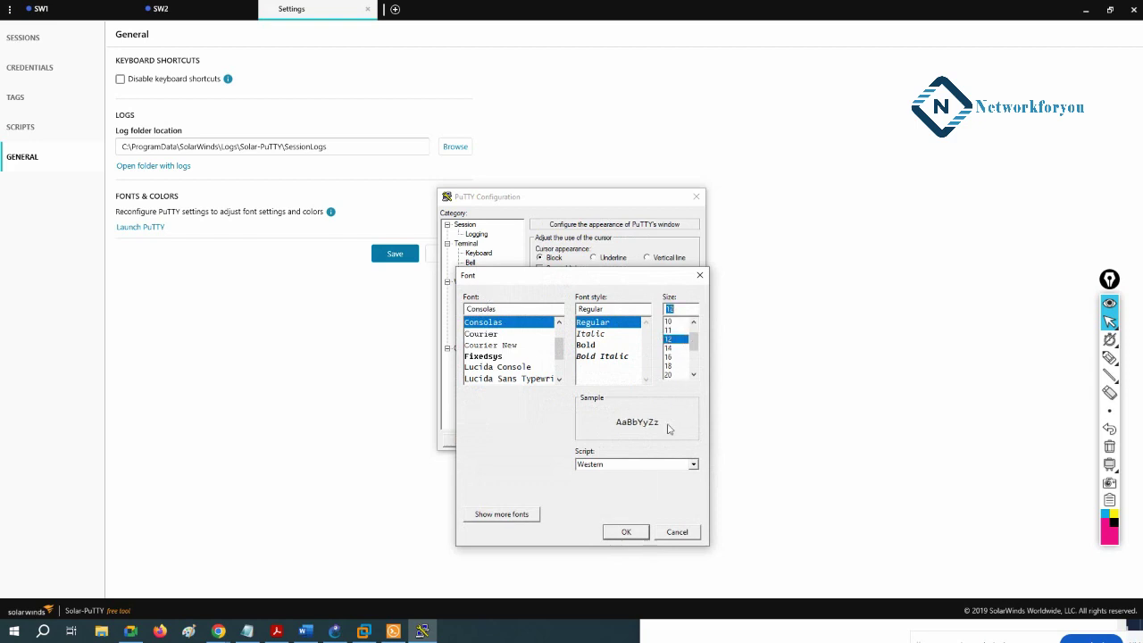
left_click(633, 533)
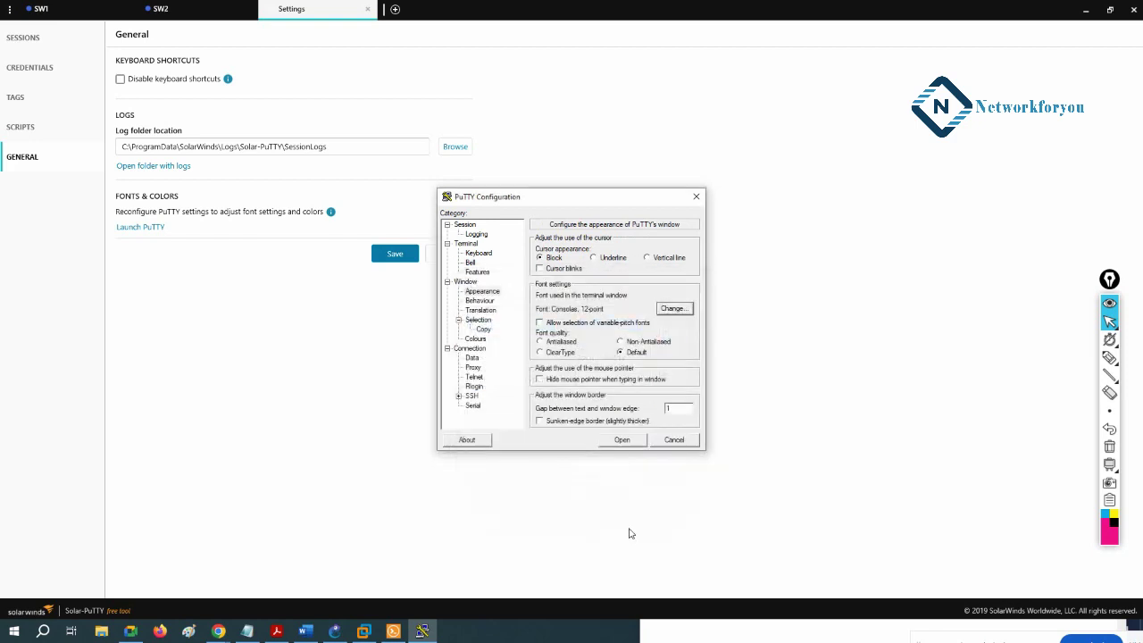
left_click(631, 440)
left_click(675, 440)
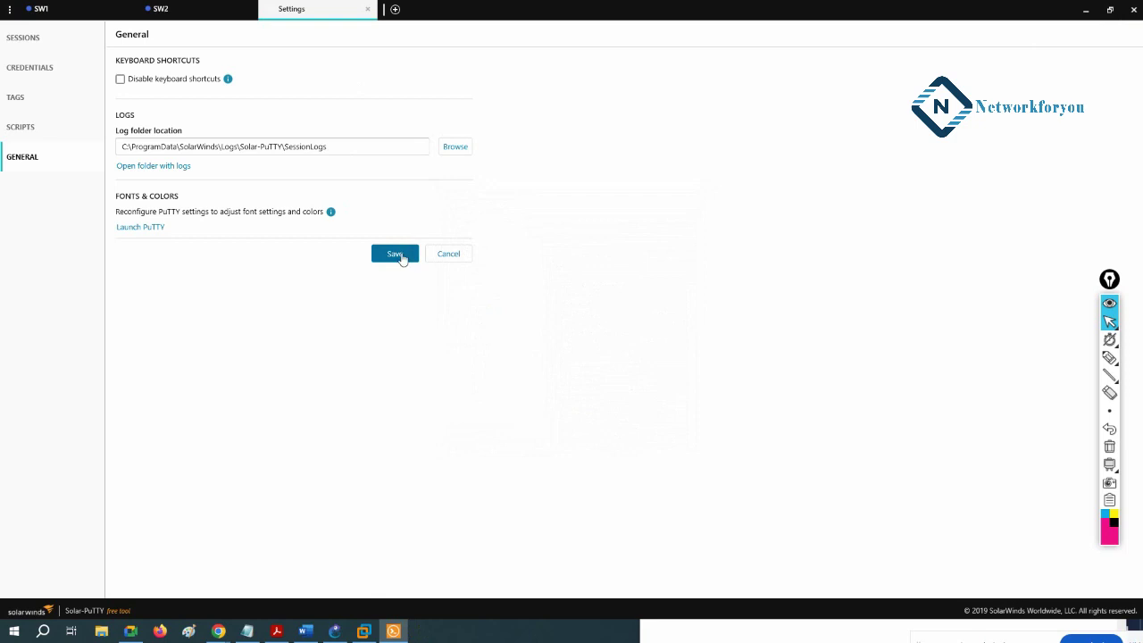
- Save the general Solar-PuTTY settings, close them, refresh the SW2 prompt and close the console window
left_click(395, 254)
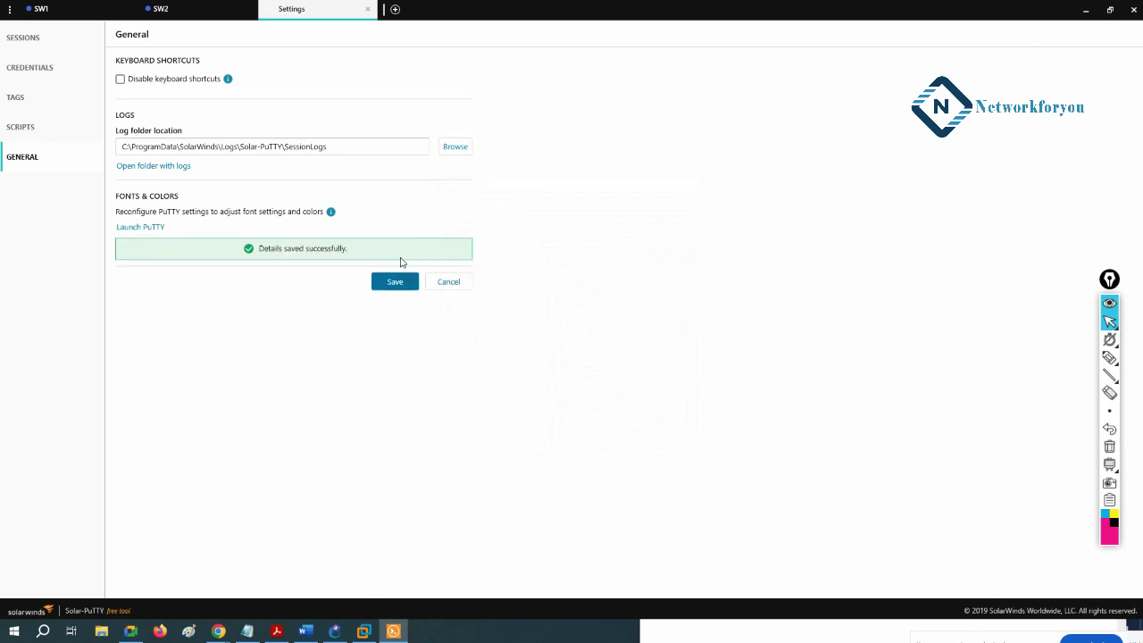
left_click(368, 9)
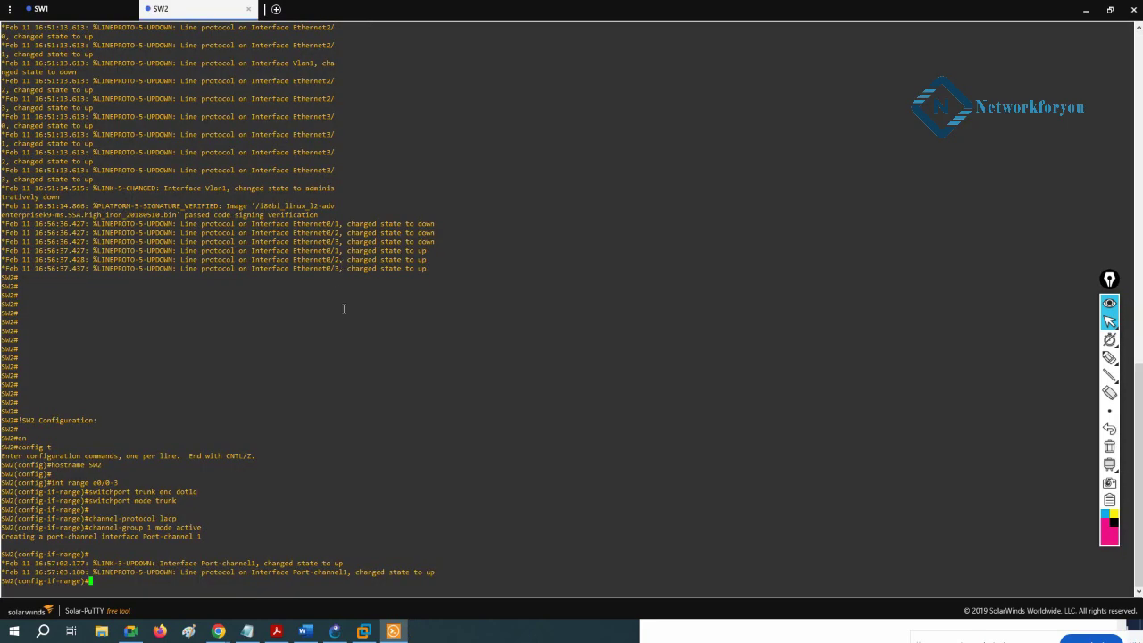
key("Return")
key("Return")
key("Return")
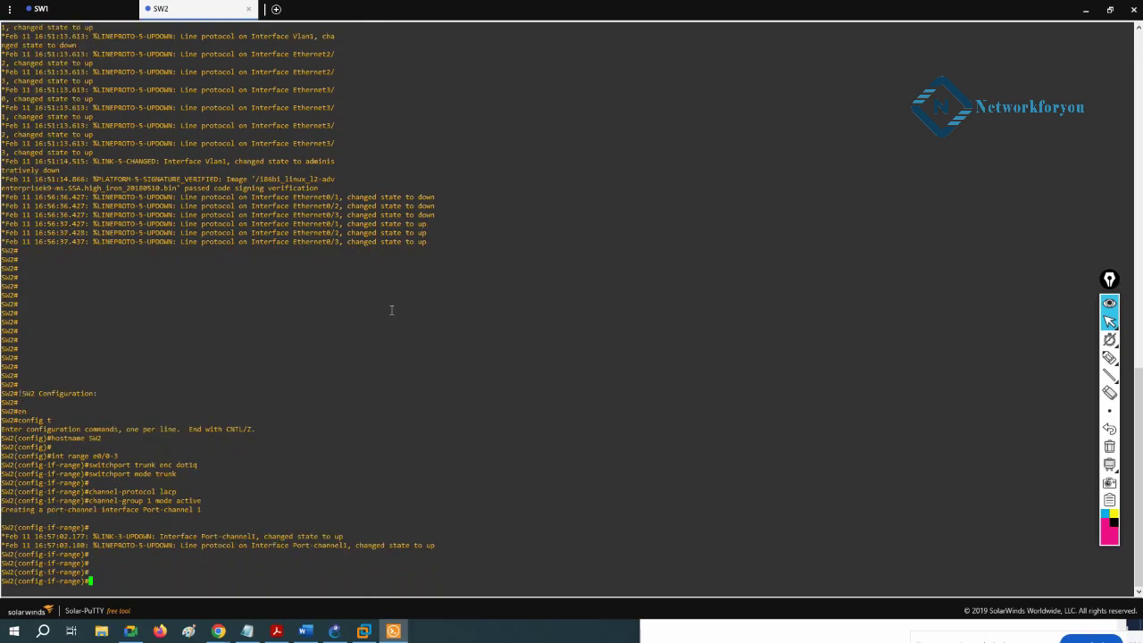
left_click(1133, 9)
- Open a new console session to SW1 from the topology and bring up its prompt
left_click(109, 113)
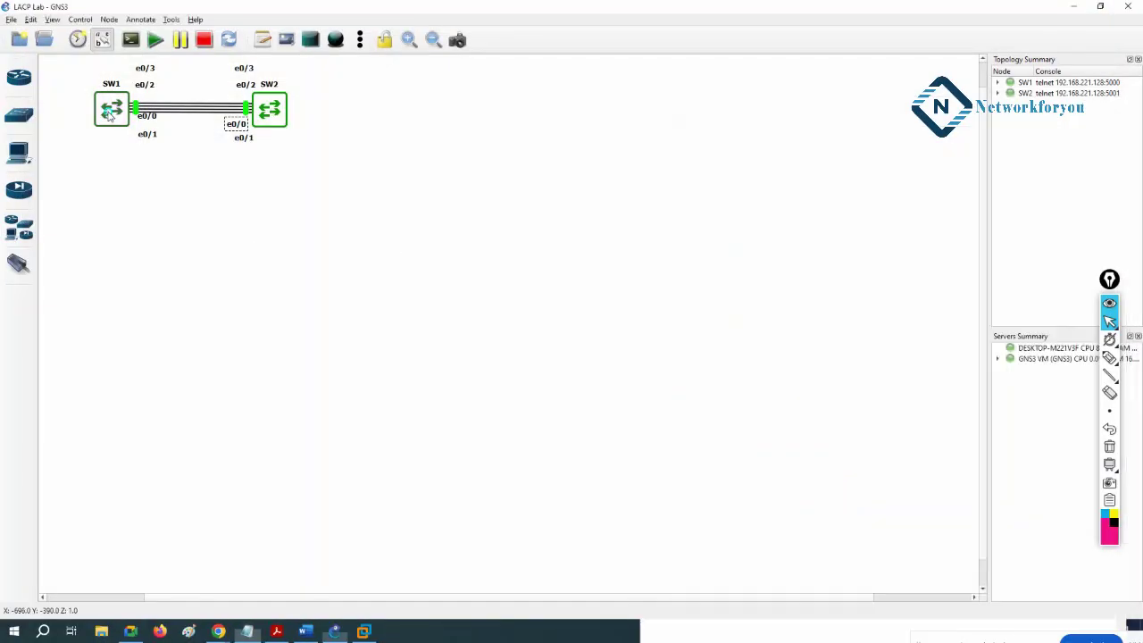
right_click(109, 112)
left_click(142, 132)
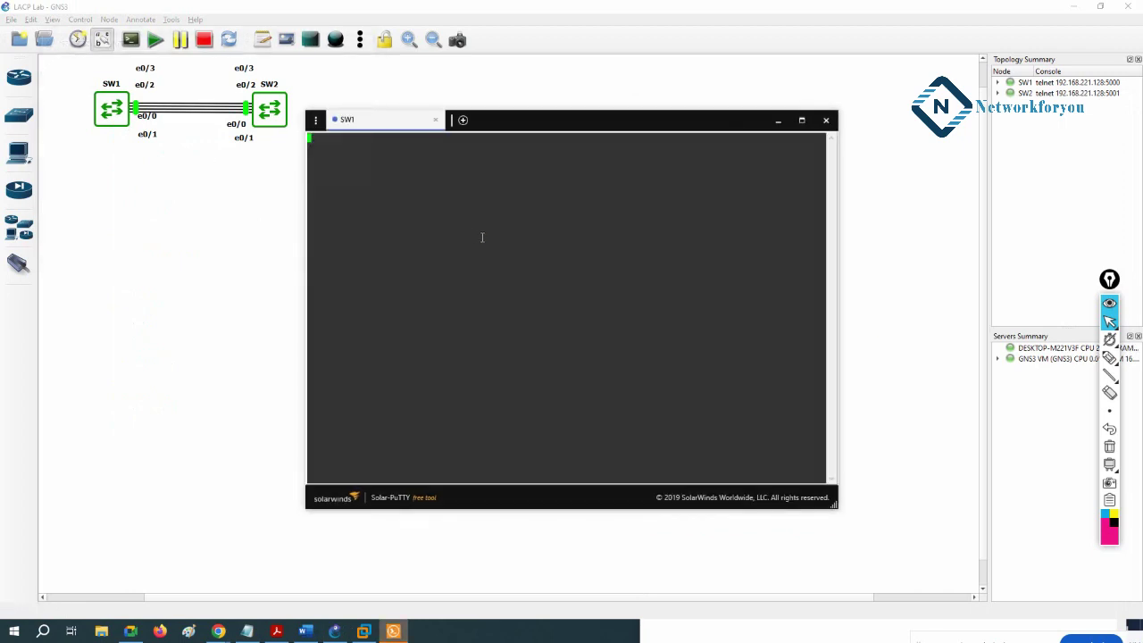
key("Return")
key("Return")
key("Return")
key("Return")
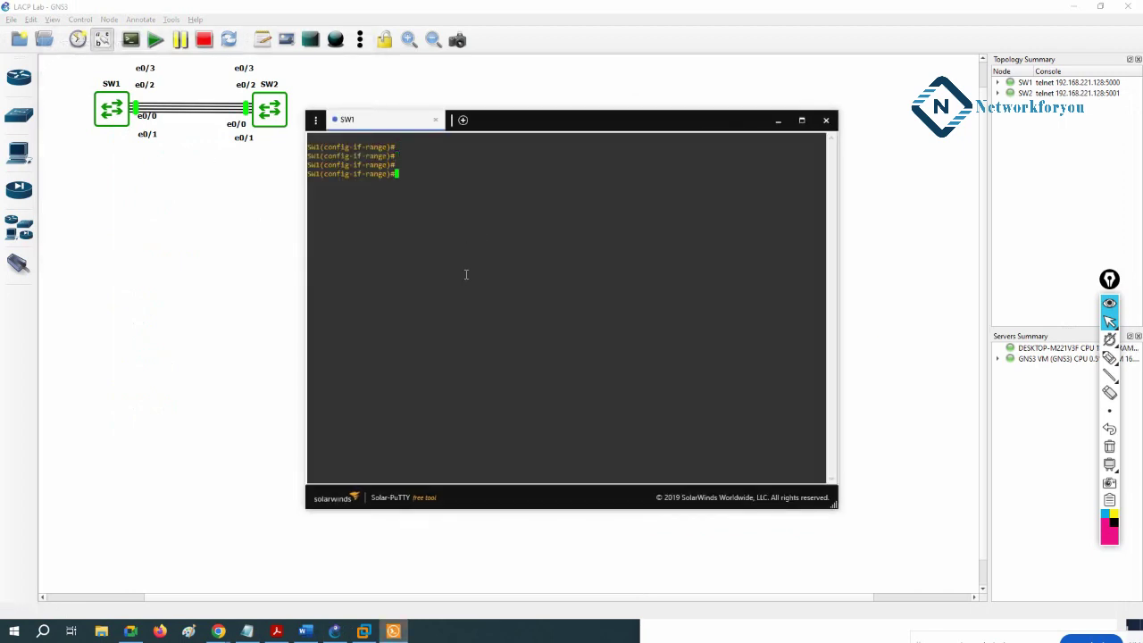
- Open a console session to SW2 from the topology and return to the SW1 session
right_click(277, 119)
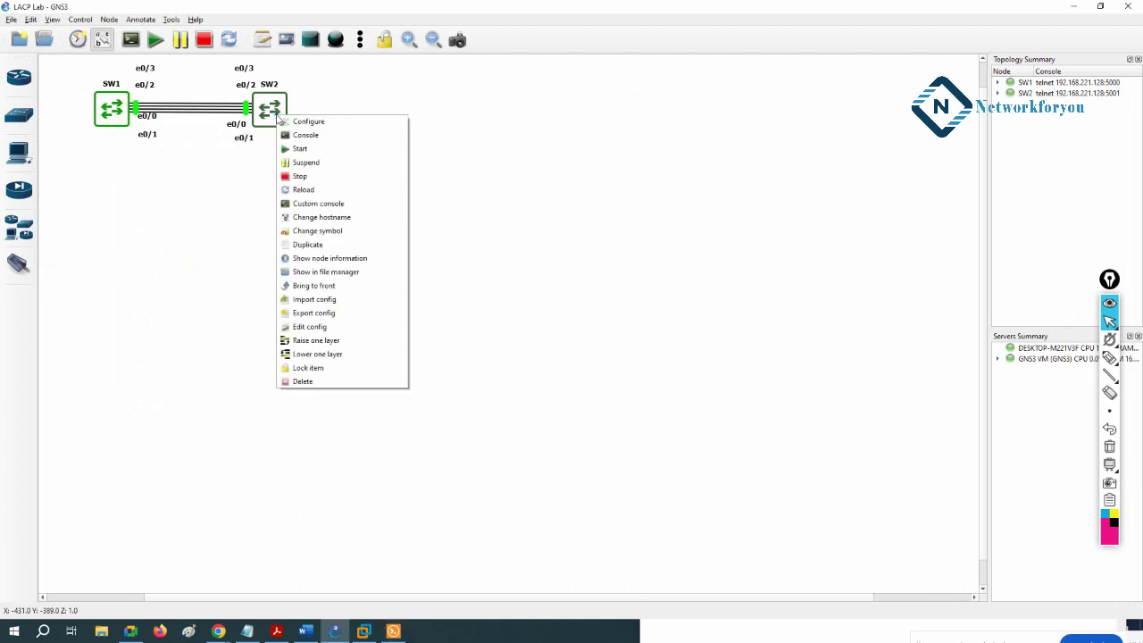
left_click(292, 134)
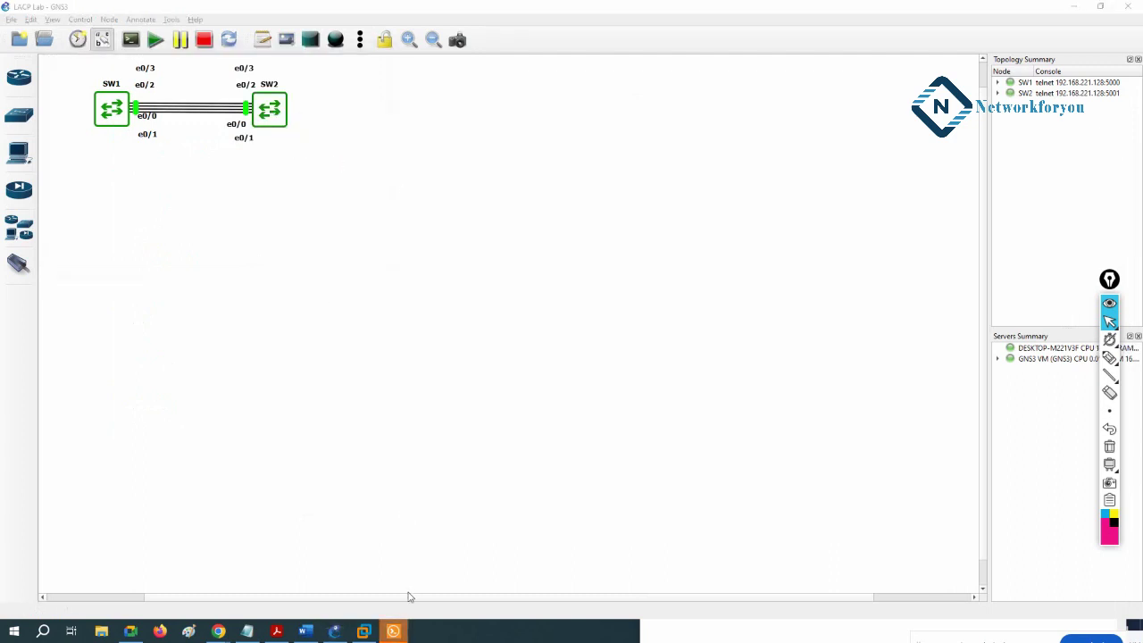
left_click(393, 631)
left_click(392, 120)
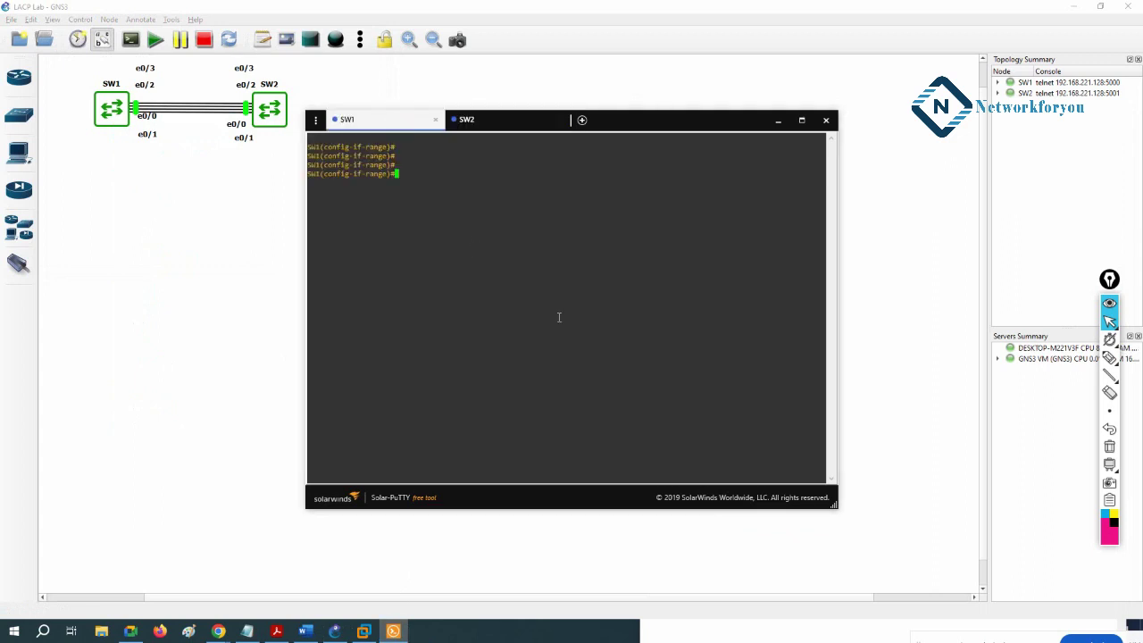
- Leave interface-range configuration mode on SW1 and return to the privileged EXEC prompt
key("Return")
key("Return")
key("Return")
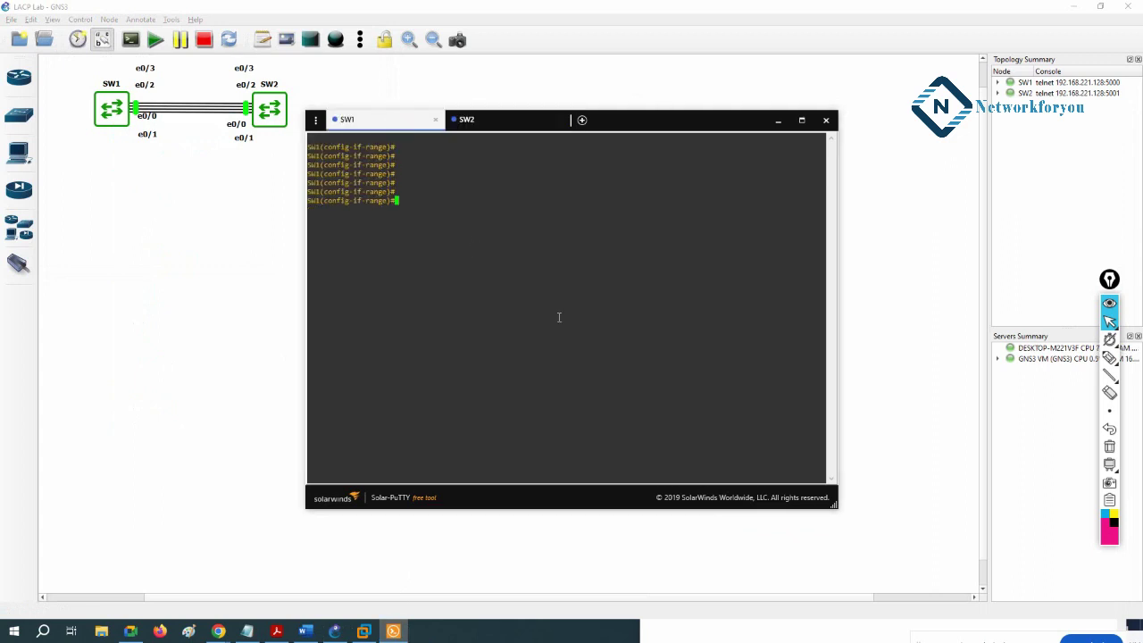
key("ctrl+z")
key("Return")
key("Return")
key("Return")
key("Return")
- Switch to the SW2 console session and bring up its prompt
left_click(536, 127)
key("Return")
key("Return")
key("Return")
key("Return")
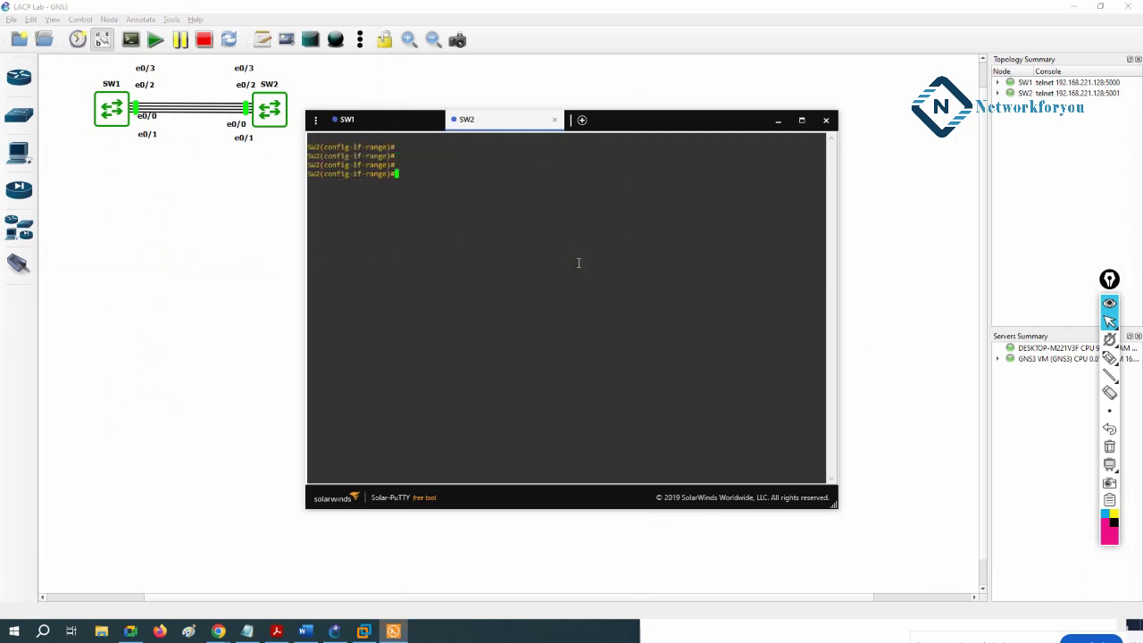
key("Return")
- Run sh spanning-tree vlan 1 in the SW1 console
left_click(375, 122)
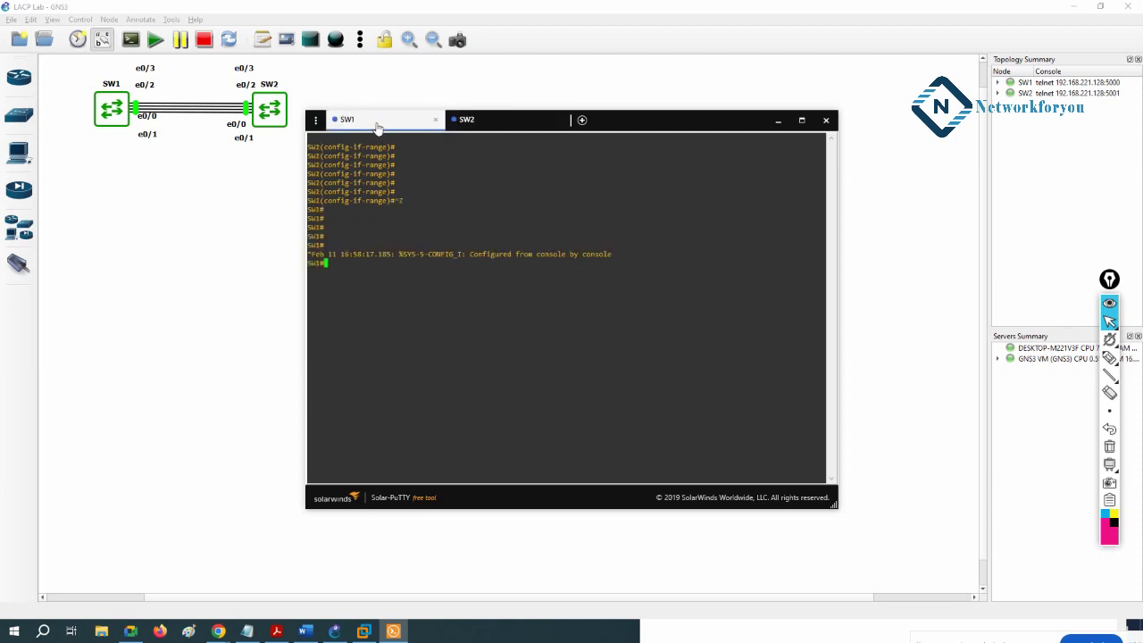
key("Return")
type("sh sp")
key("Tab")
type("vlan ")
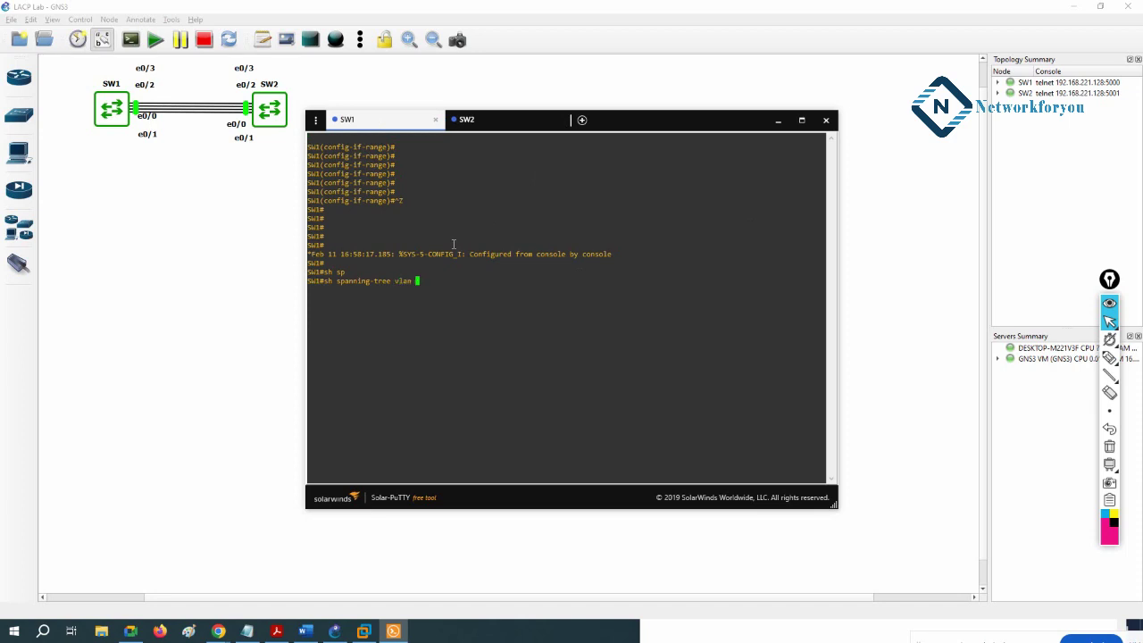
type("1")
key("Return")
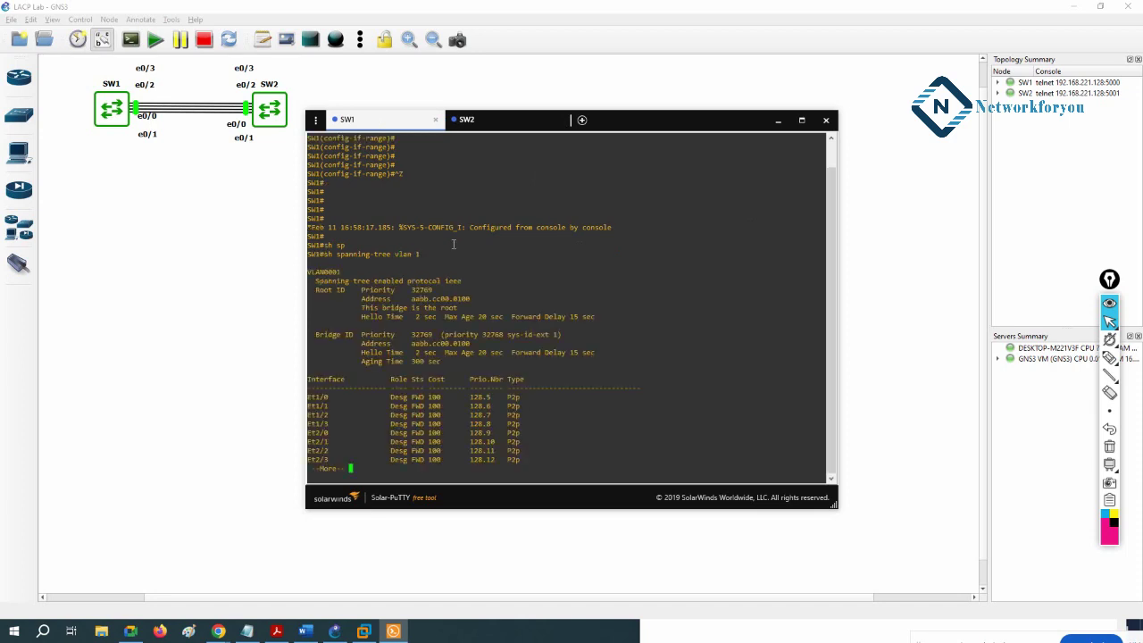
- Maximize the console window and page through the spanning-tree output to the SW1 prompt
left_click(801, 120)
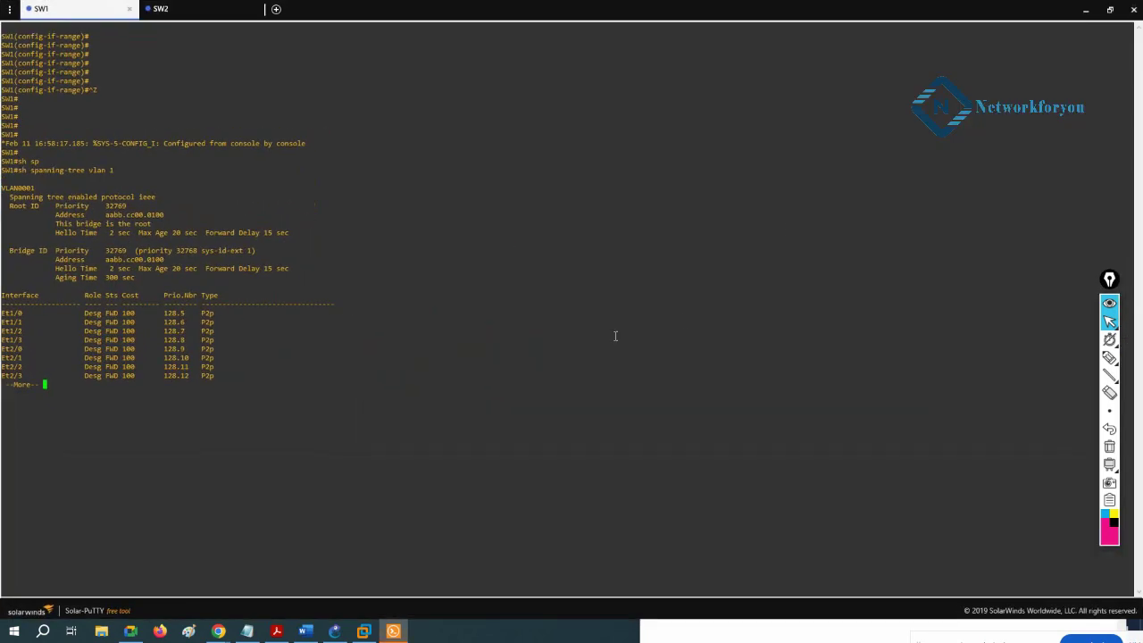
key("Return")
key("Return")
key("Return")
key("Return")
key("Return")
key("Return")
key("Return")
key("Return")
key("Return")
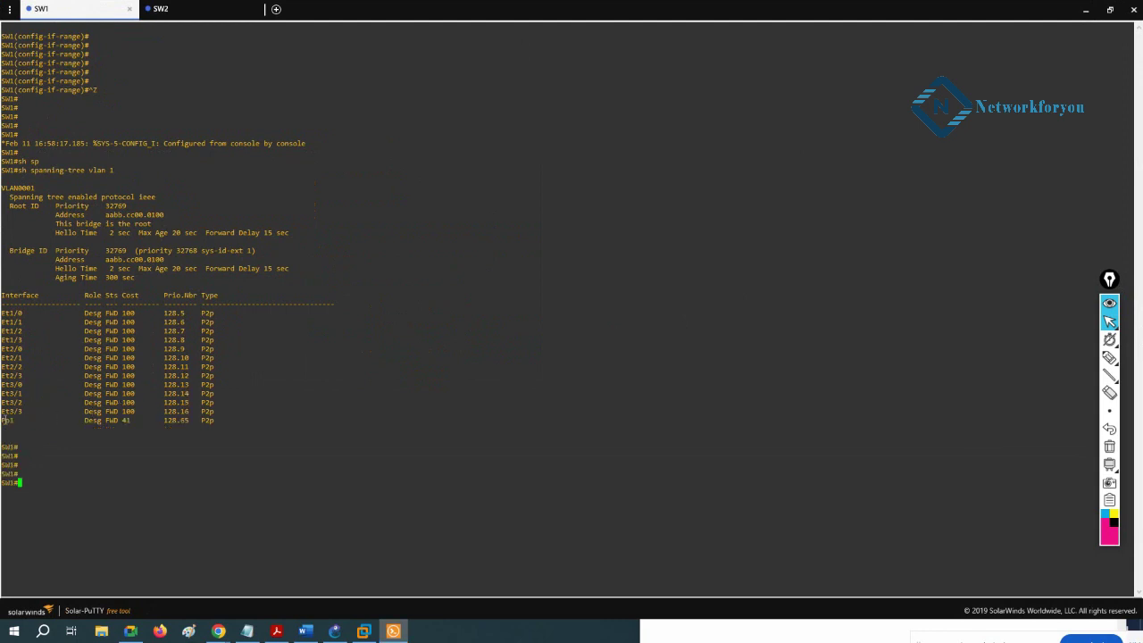
- Examine the Po1 row against the individual Ethernet interface rows in the spanning-tree output, highlighting each in turn
left_click_drag(3, 420, 225, 423)
left_click_drag(3, 421, 204, 421)
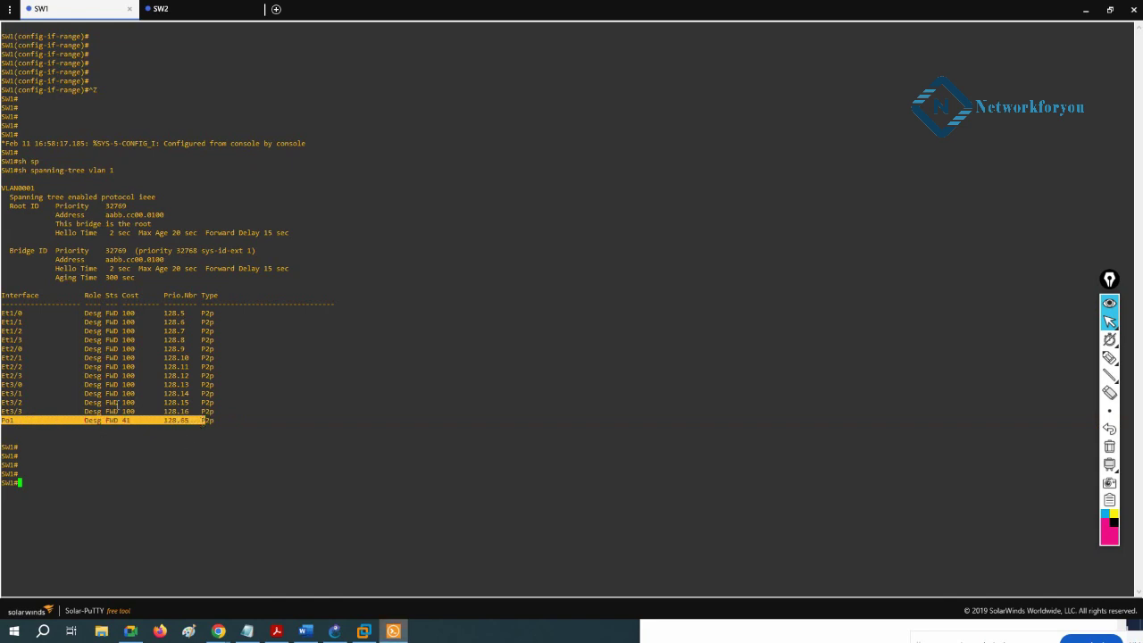
left_click_drag(5, 312, 32, 391)
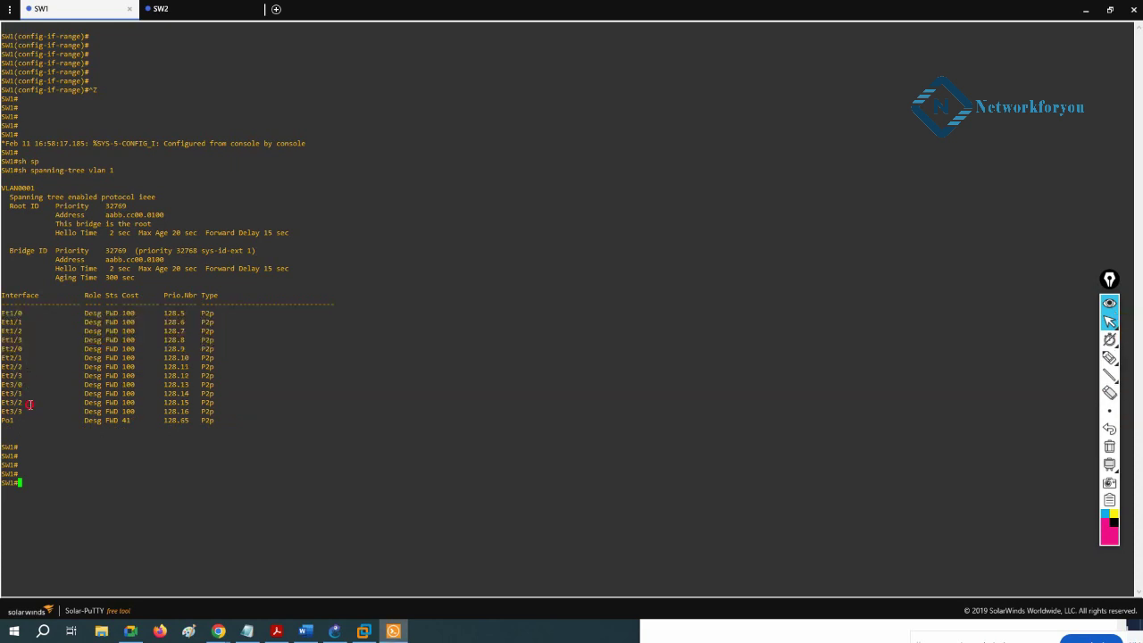
mouse_move(4, 312)
left_mouse_down()
mouse_move(9, 343)
mouse_move(163, 393)
left_mouse_up()
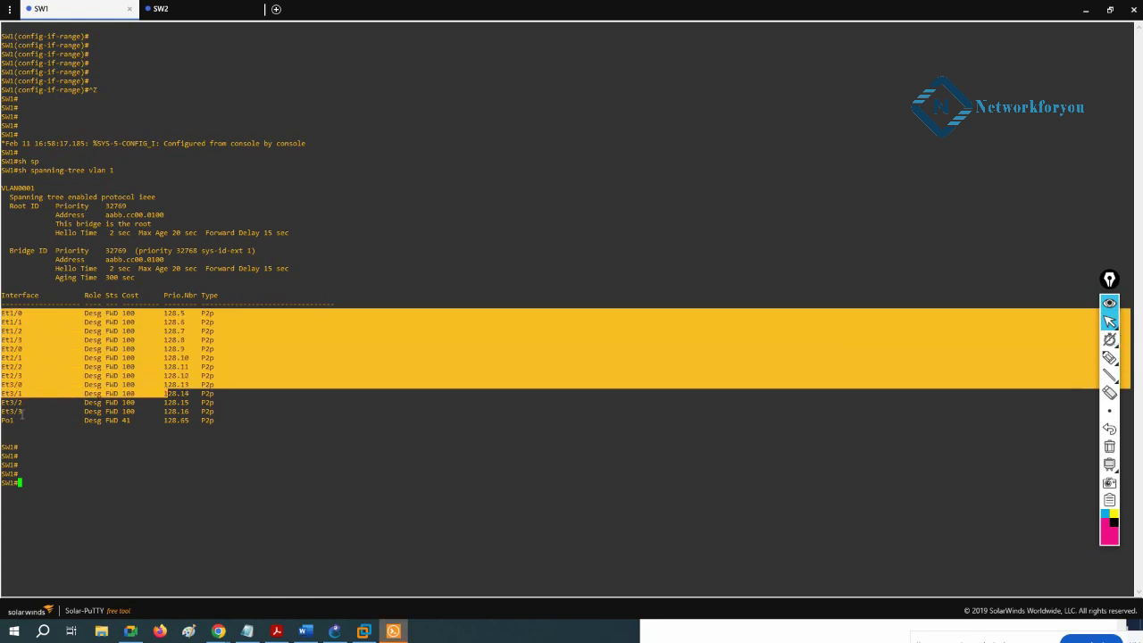
left_click_drag(4, 420, 193, 418)
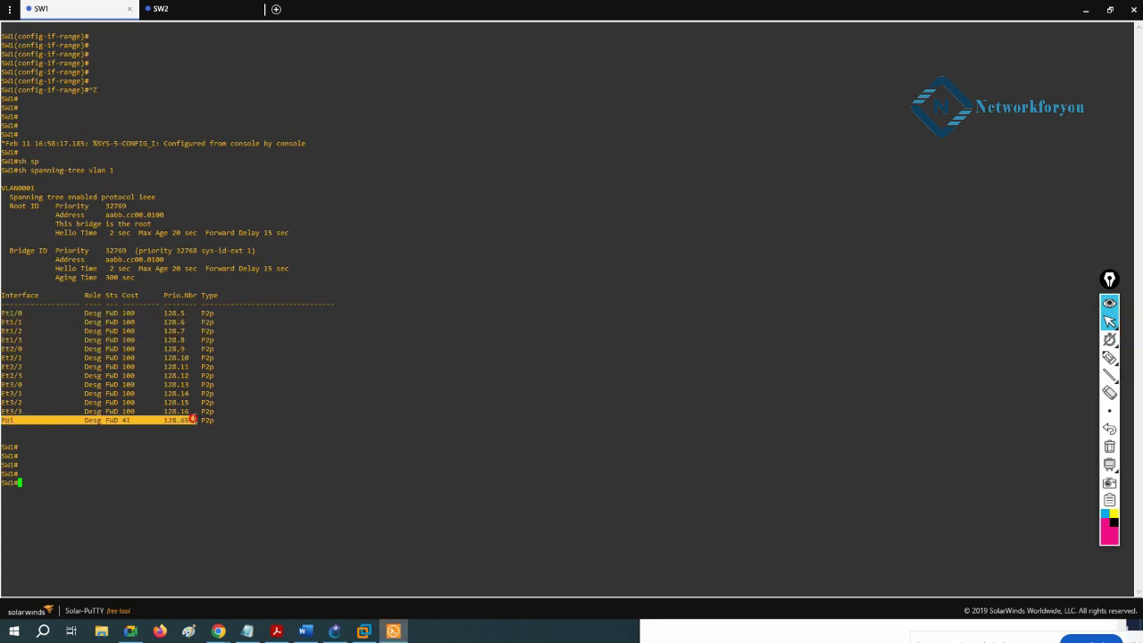
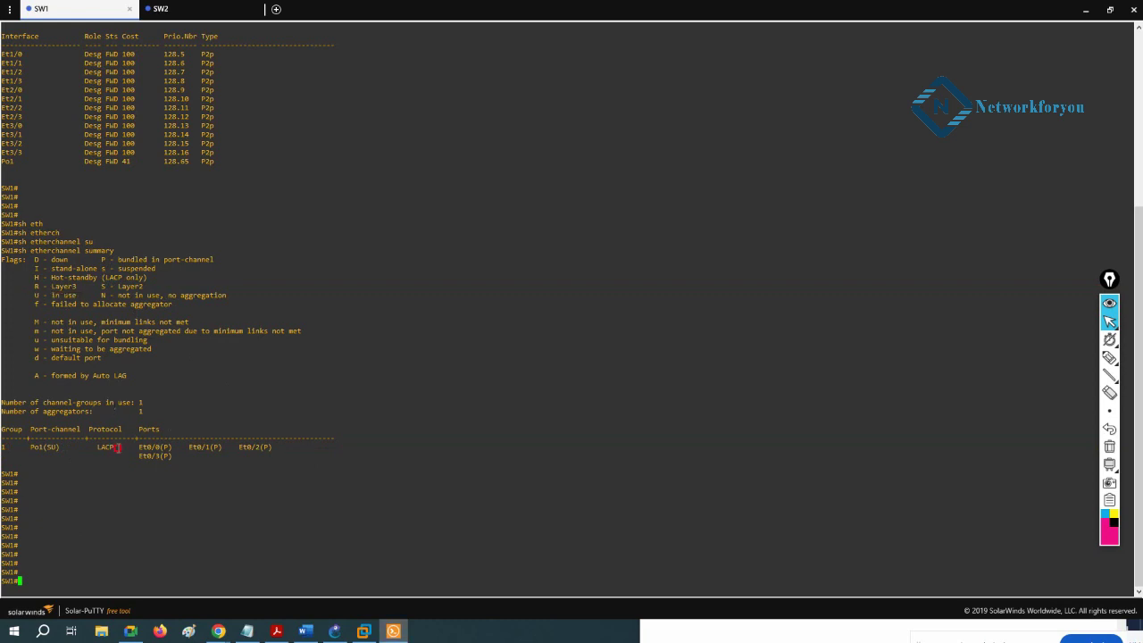
- Examine the LACP protocol, the bundled ports and the P and D flags in SW1's etherchannel summary, highlighting each
left_click_drag(118, 446, 93, 447)
left_click_drag(141, 448, 265, 459)
left_click_drag(99, 259, 214, 260)
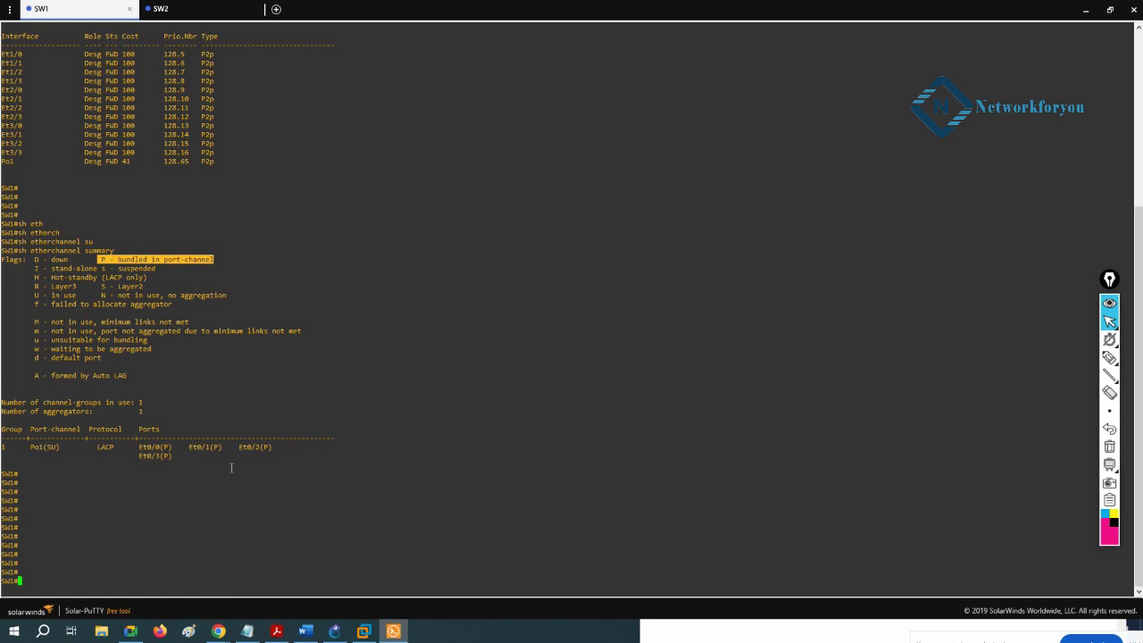
left_click(36, 259)
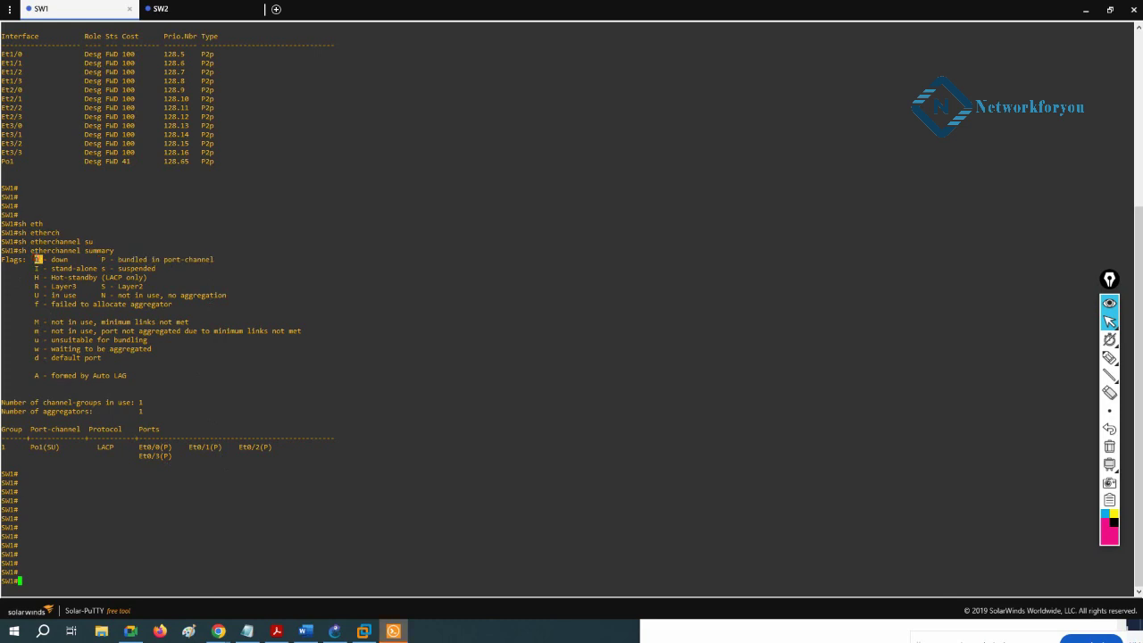
left_click_drag(77, 259, 35, 258)
- Run sh etherchannel detail in the SW1 console
left_click(321, 507)
type("sh eth")
key("Tab")
type("er")
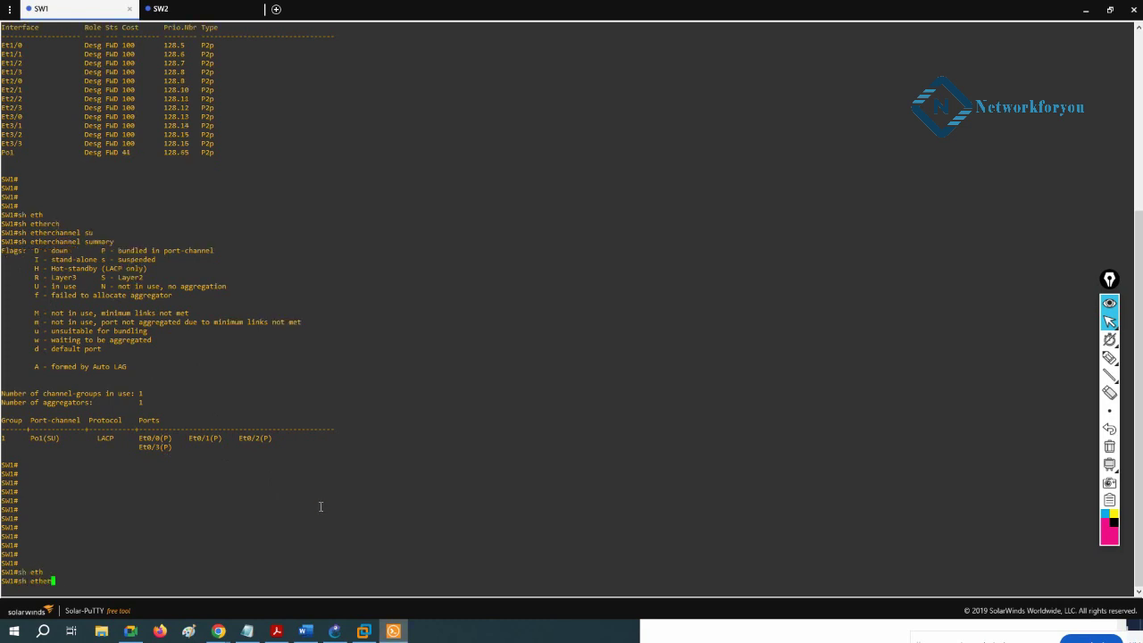
type("ch")
key("Tab")
type("det")
key("Tab")
key("Return")
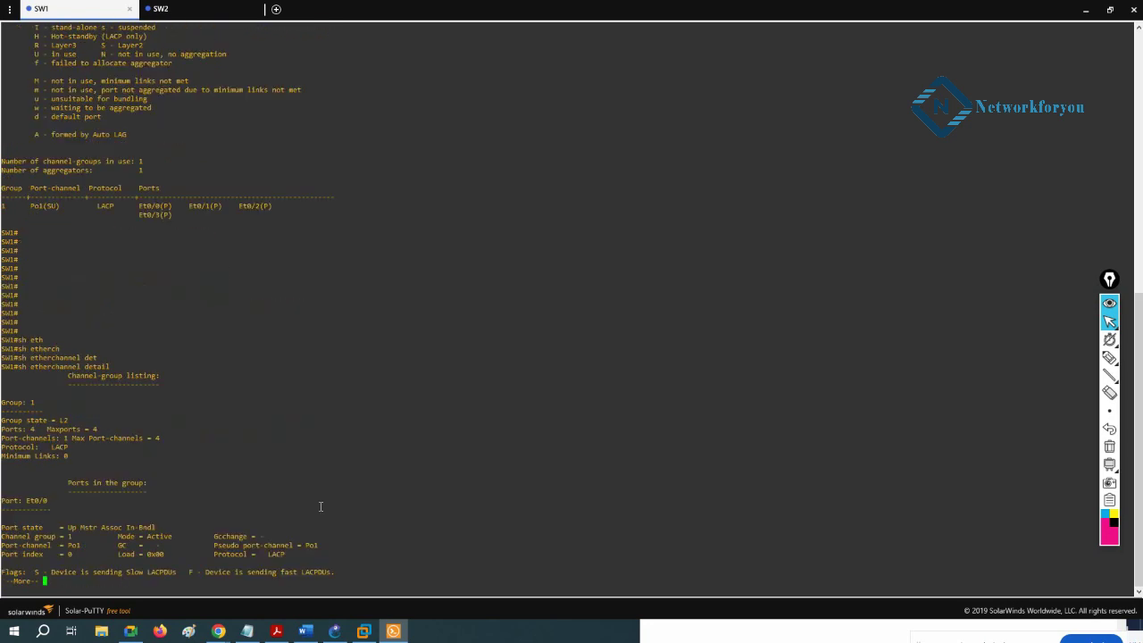
- Page through the etherchannel detail output for all member ports and the port-channel until the SW1 prompt returns
key("Return")
key("Return")
key("Return")
key("Return")
key("Return")
key("Return")
key("Return")
key("Return")
key("Return")
key("Return")
key("Return")
key("Return")
key("Return")
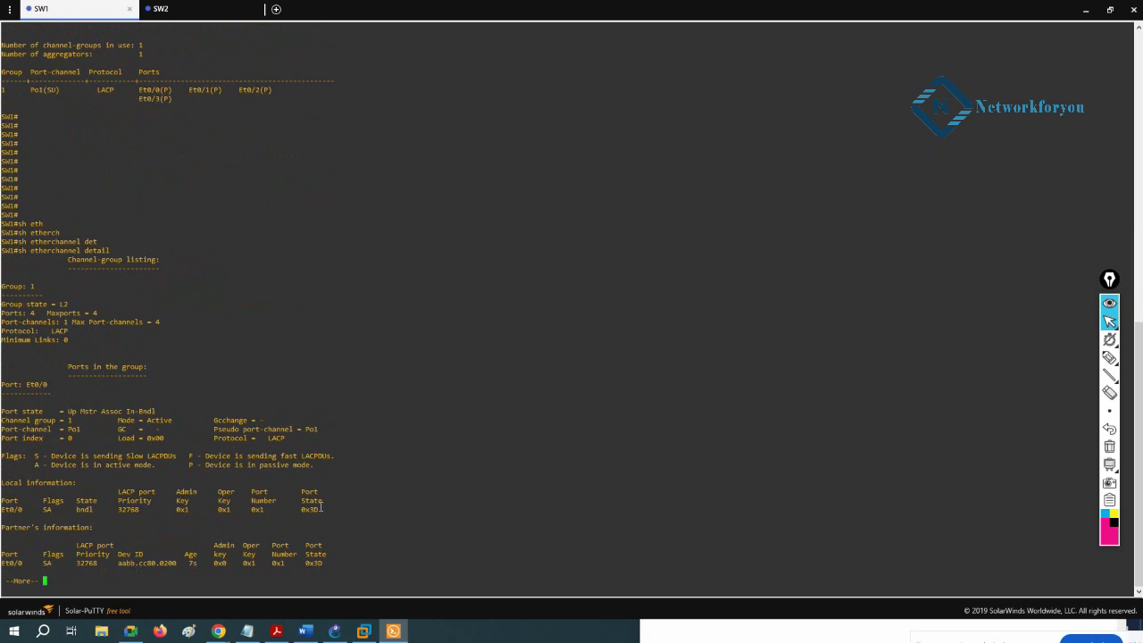
key("Return")
key("Return")
key("Return")
key("Return")
key("Return")
key("Return")
key("Return")
key("Return")
key("Return")
key("Return")
key("Return")
key("Return")
key("Return")
key("Return")
key("Return")
key("Return")
key("Return")
key("Return")
key("Return")
key("Return")
key("Return")
key("Return")
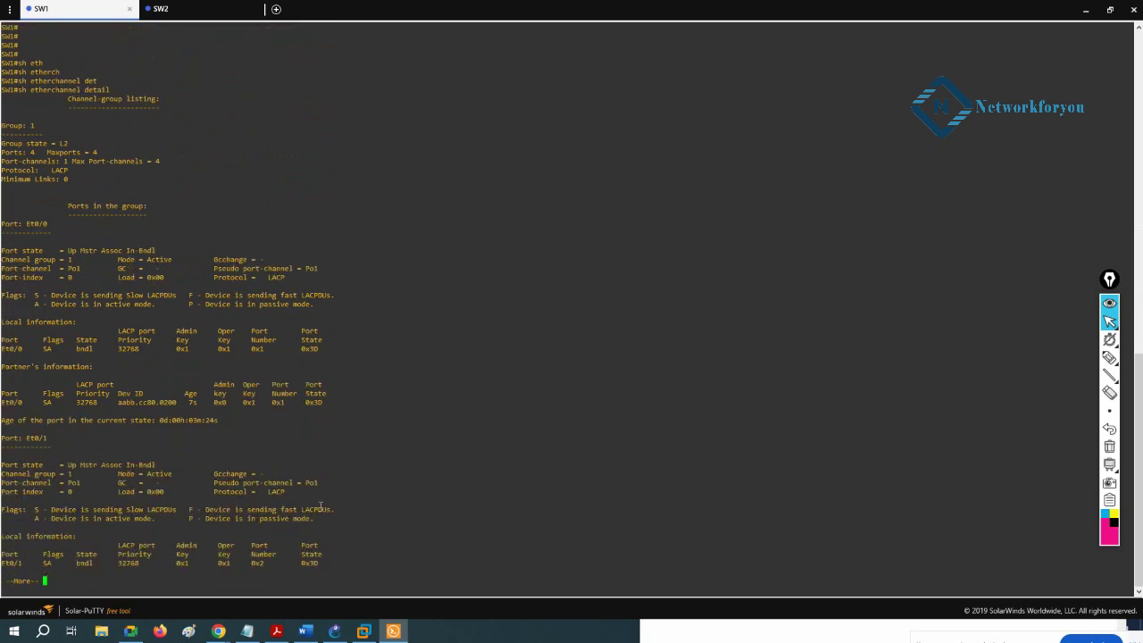
key("Return")
key("Return")
key("Return")
key("Return")
key("Return")
key("Return")
key("Return")
key("Return")
key("Return")
key("Return")
key("Return")
key("Return")
key("Return")
key("Return")
key("Return")
key("Return")
key("Return")
key("Return")
key("Return")
key("Return")
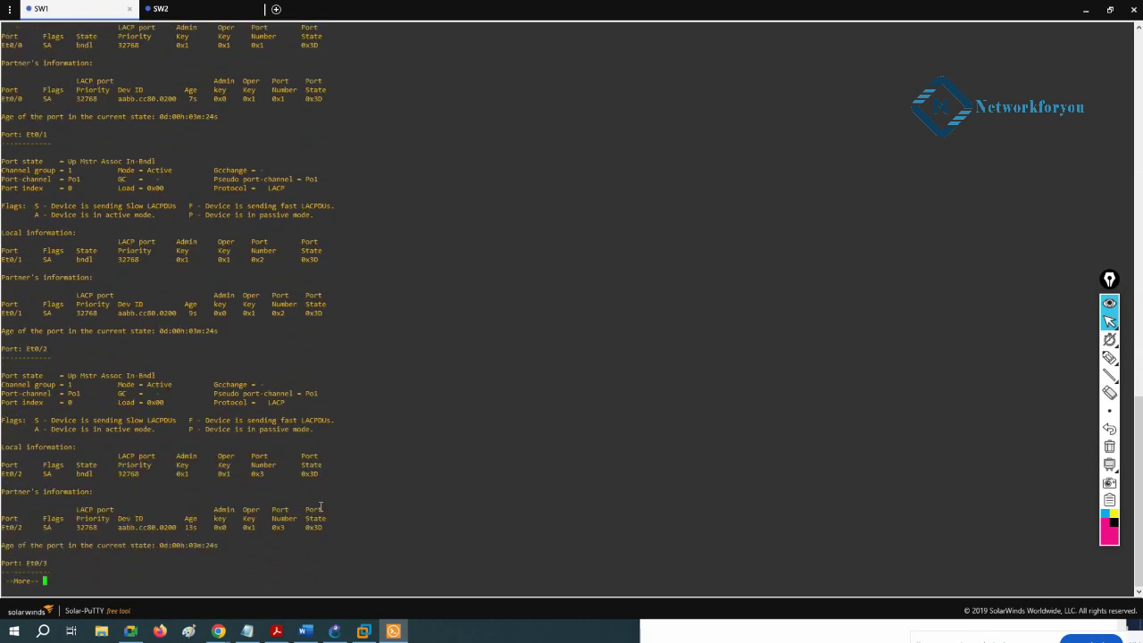
key("Return")
key("Return")
key("Return")
key("Return")
key("Return")
key("Return")
key("Return")
key("Return")
key("Return")
key("Return")
key("Return")
key("Return")
key("Return")
key("Return")
key("Return")
key("Return")
key("Return")
key("Return")
key("Return")
key("Return")
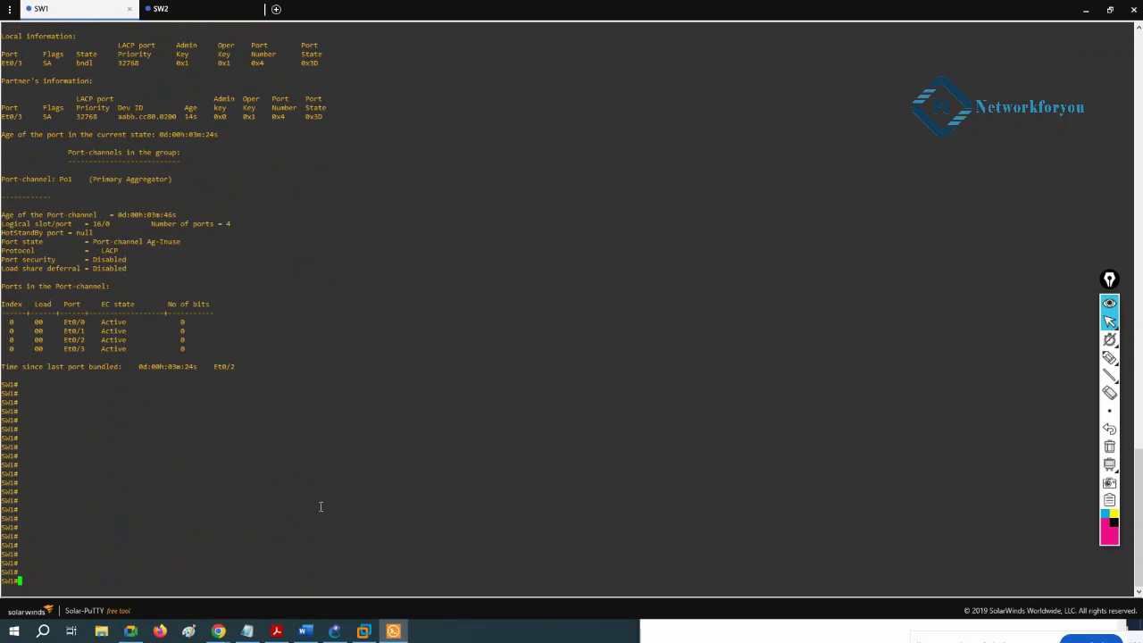
- Run sh etherchannel port-channel in the SW1 console
type("sh ")
type("eht")
key("BackSpace")
key("BackSpace")
type("thc")
key("Tab")
key("BackSpace")
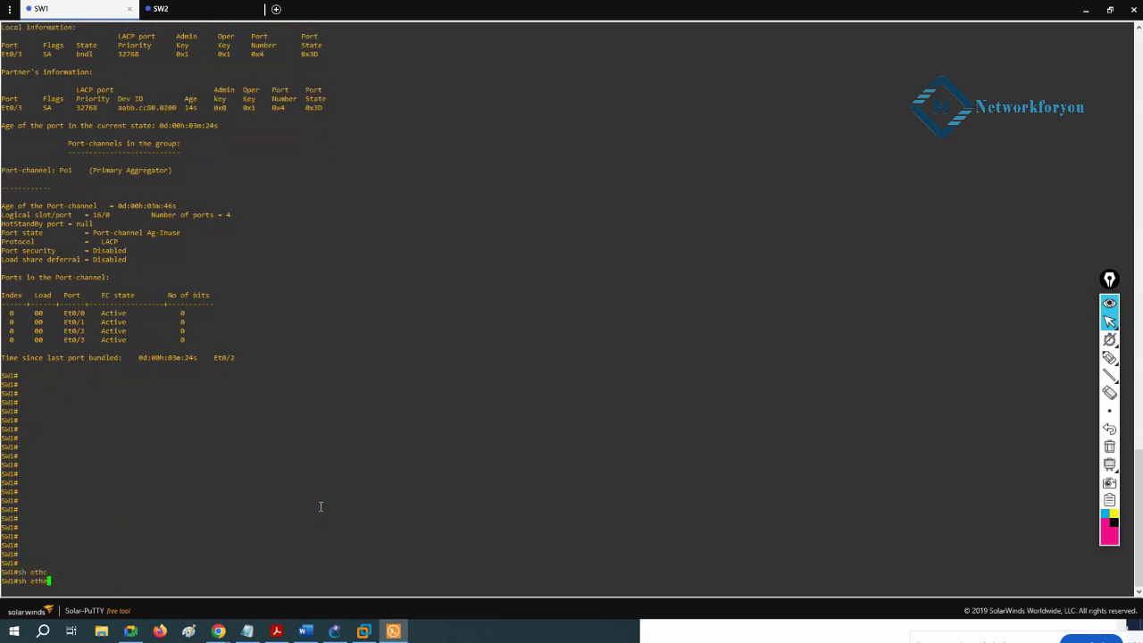
type("erch")
key("Tab")
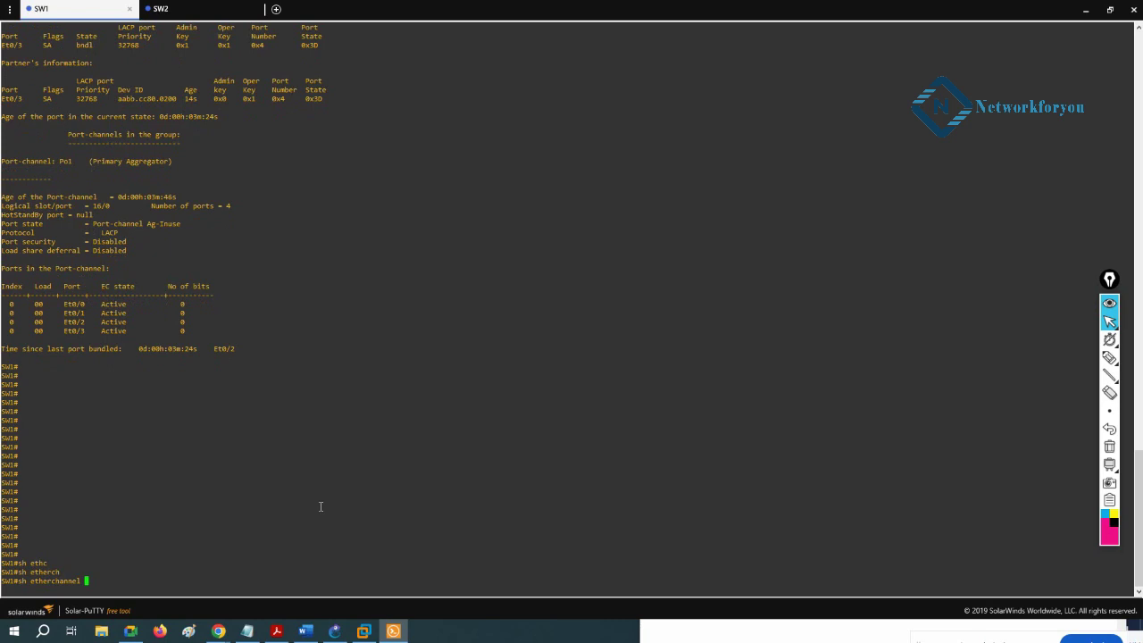
type("por")
key("Tab")
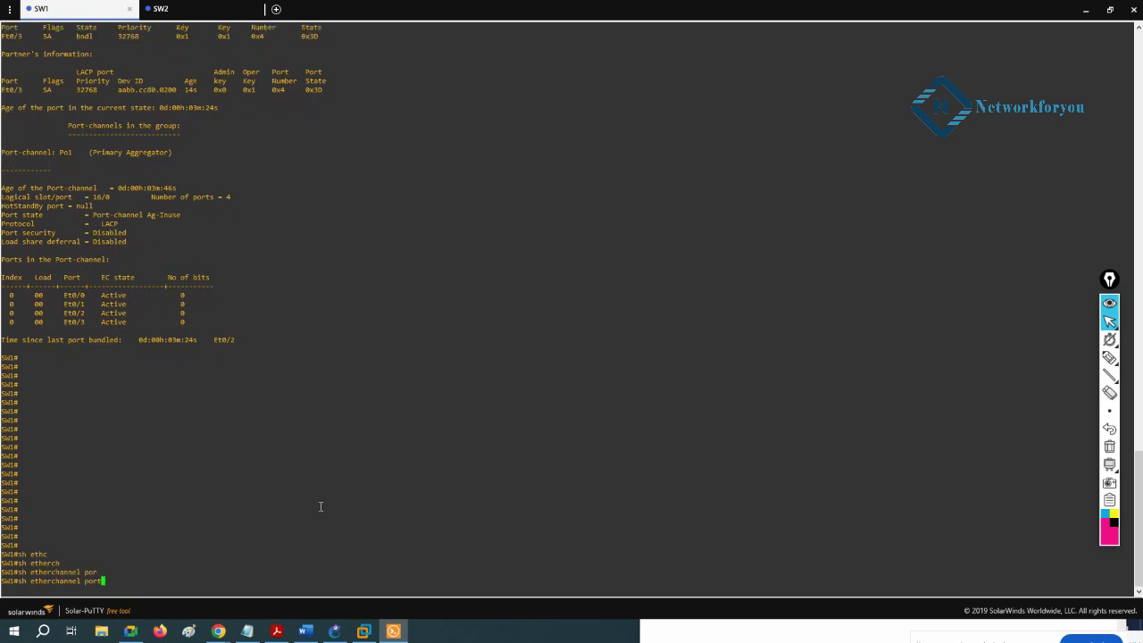
type("-c")
key("Tab")
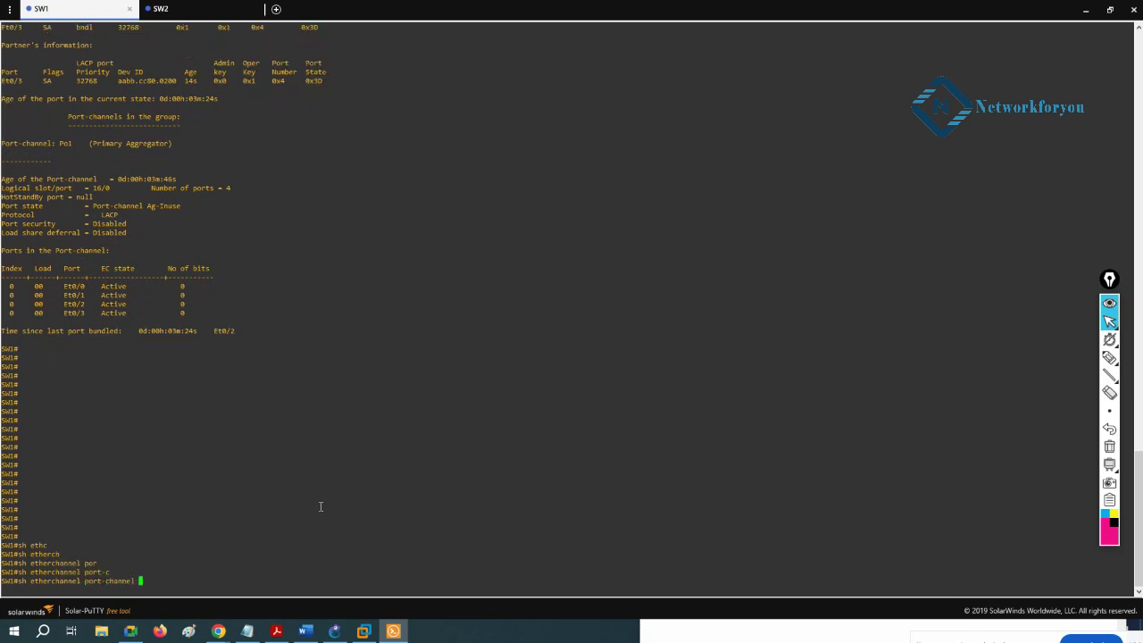
key("Return")
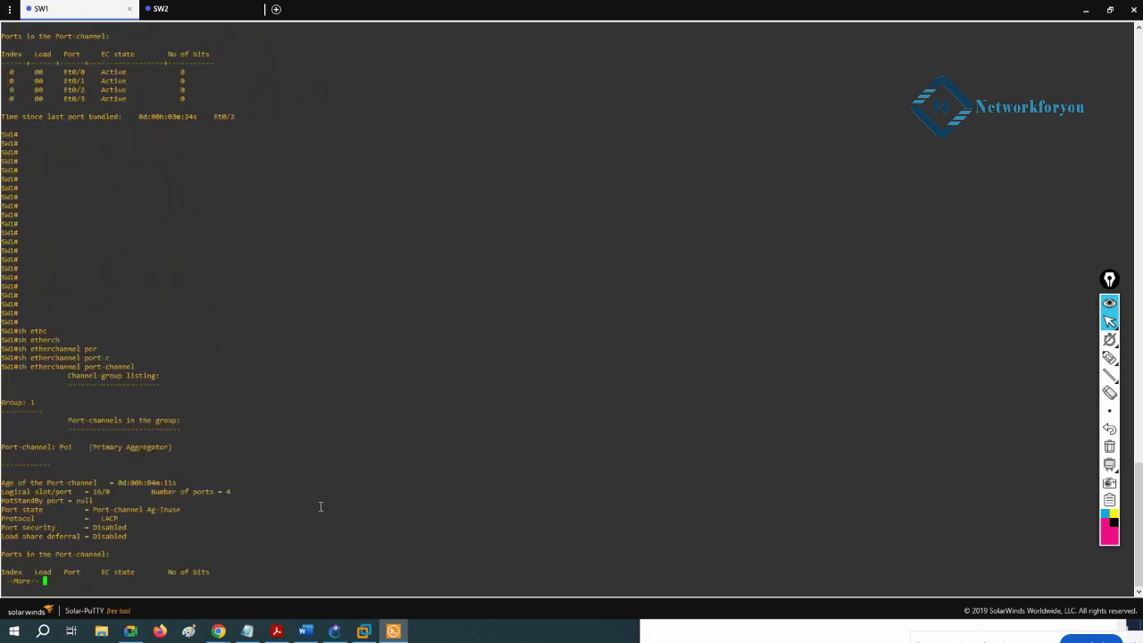
- Page through the rest of the etherchannel port-channel output until the SW1 prompt returns
key("Return")
key("Return")
key("Return")
key("Return")
key("Return")
key("Return")
key("Return")
key("Return")
key("Return")
key("Return")
key("Return")
key("Return")
key("Return")
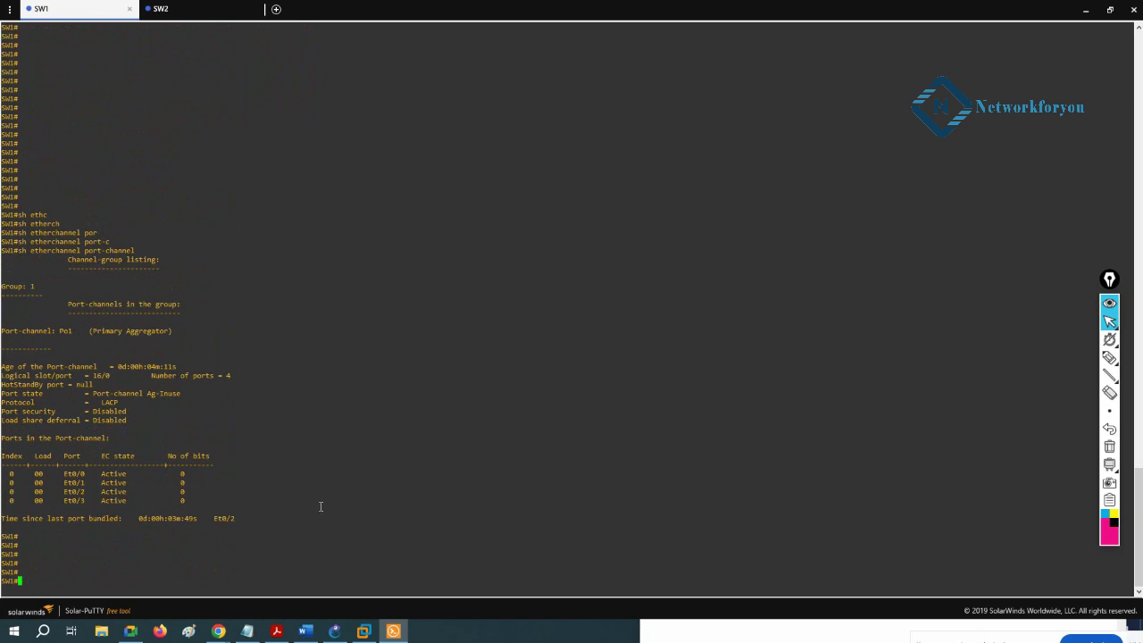
- Run sh etherchannel summary in the SW1 console
type("sh ether")
key("Tab")
type("c")
key("Tab")
type("su")
key("Tab")
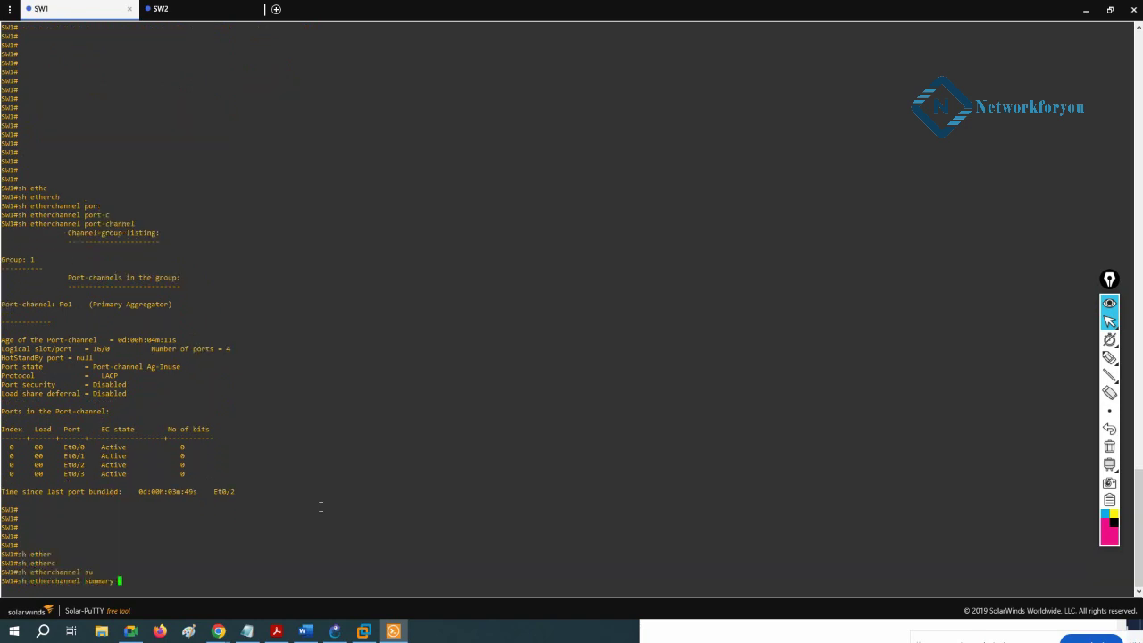
key("Return")
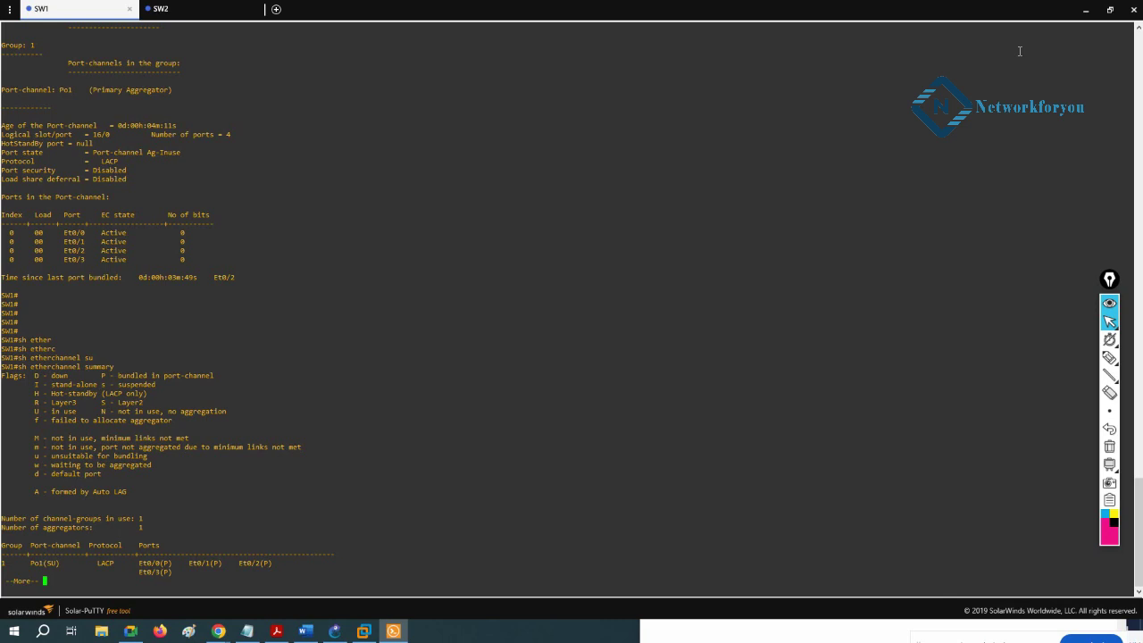
- Close the switch console window and stop all devices in the GNS3 LACP Lab project
left_click(1133, 10)
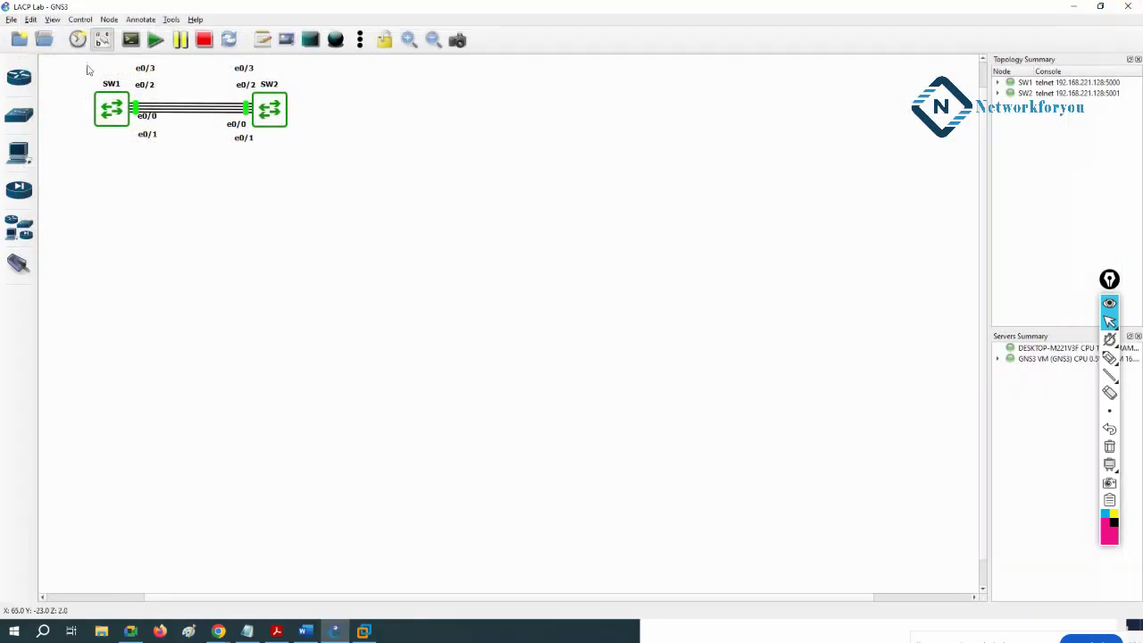
left_click(155, 41)
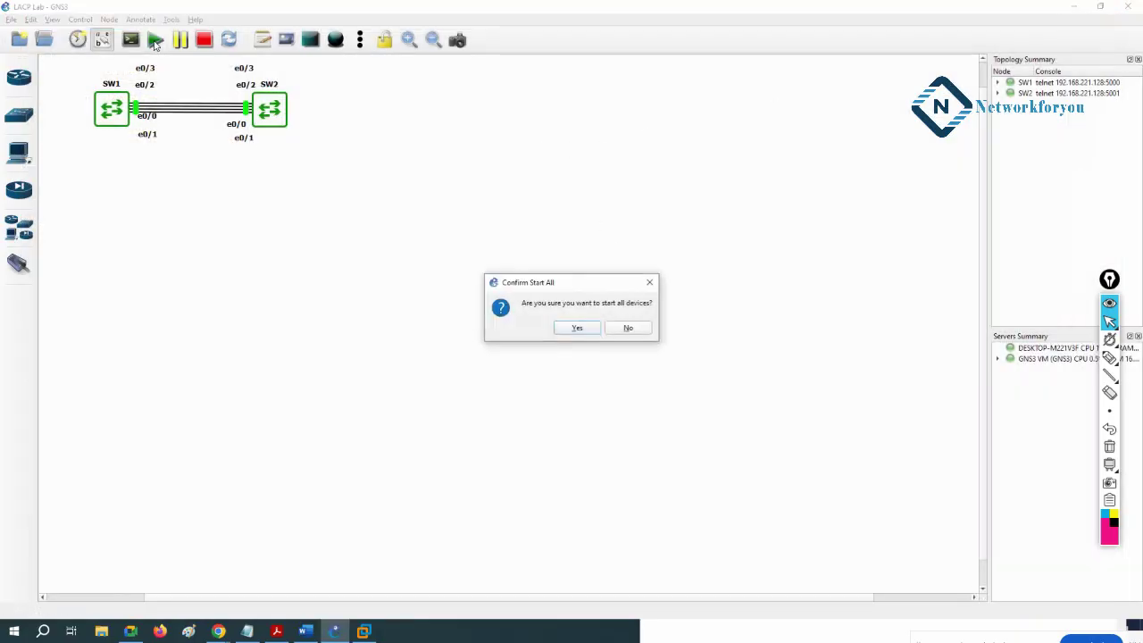
left_click(579, 329)
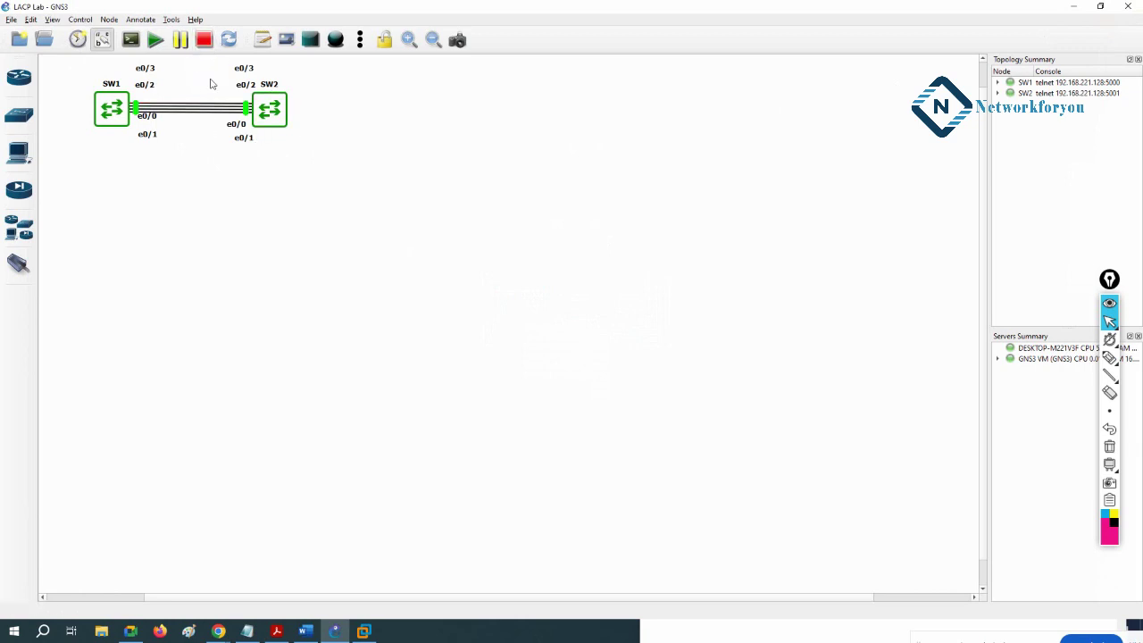
left_click(205, 44)
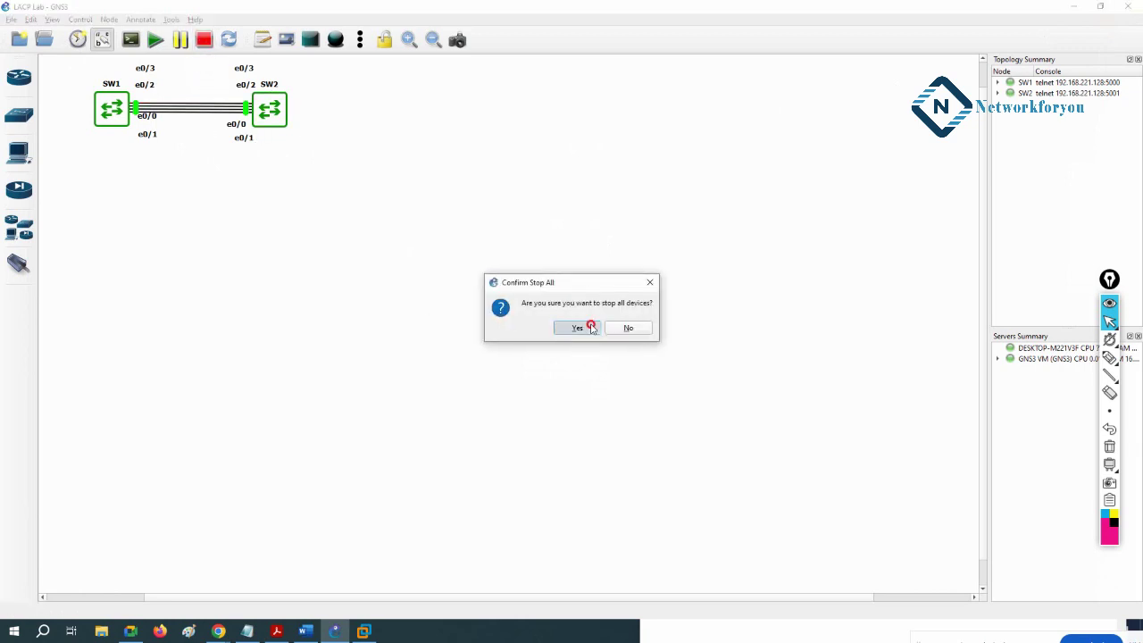
left_click(590, 329)
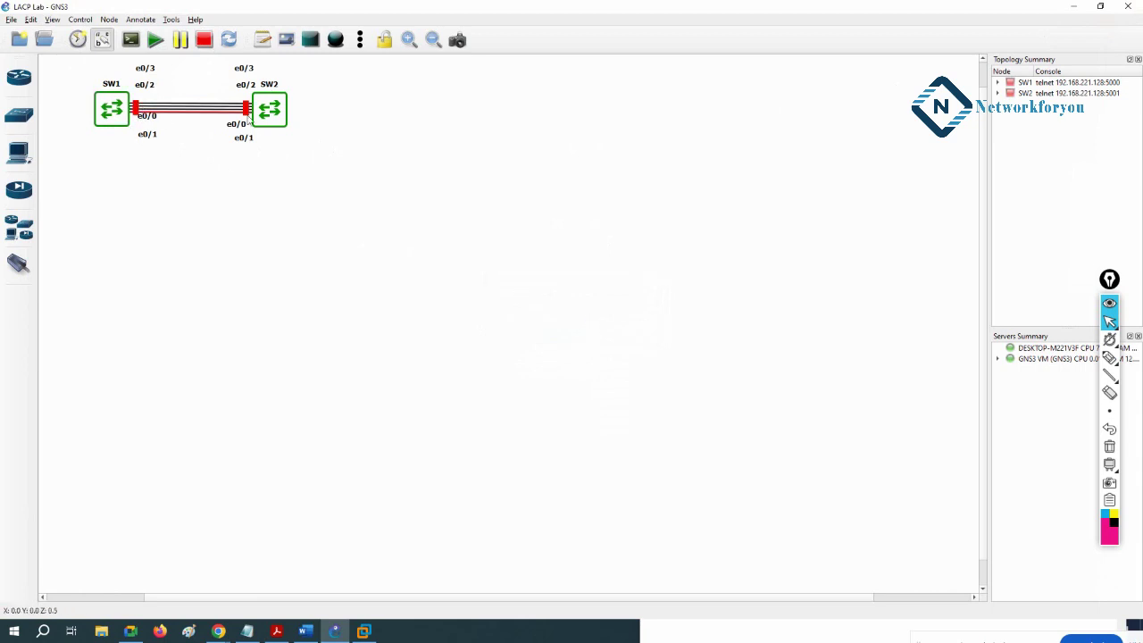